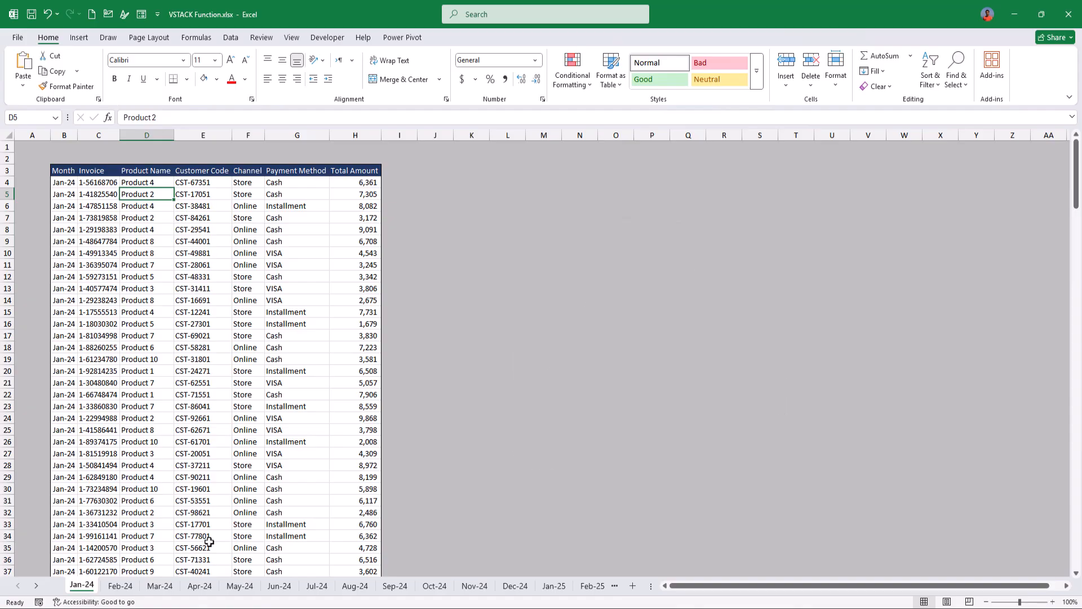
Review the monthly sales sheets from Jan-24 through Jun-24 and return to the Jan-24 sheet.
key("ctrl+Page_Down")
key("ctrl+Page_Down")
key("ctrl+Page_Down")
key("ctrl+Page_Down")
key("ctrl+Page_Down")
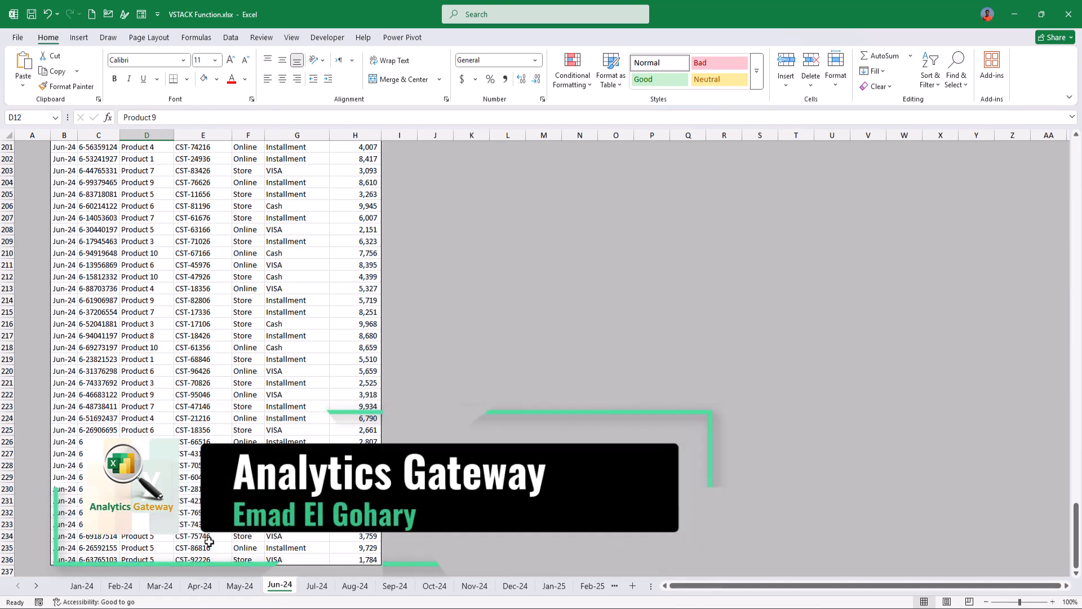
key("ctrl+Page_Up")
key("ctrl+Page_Up")
key("ctrl+Page_Up")
key("ctrl+Page_Up")
key("ctrl+Page_Up")
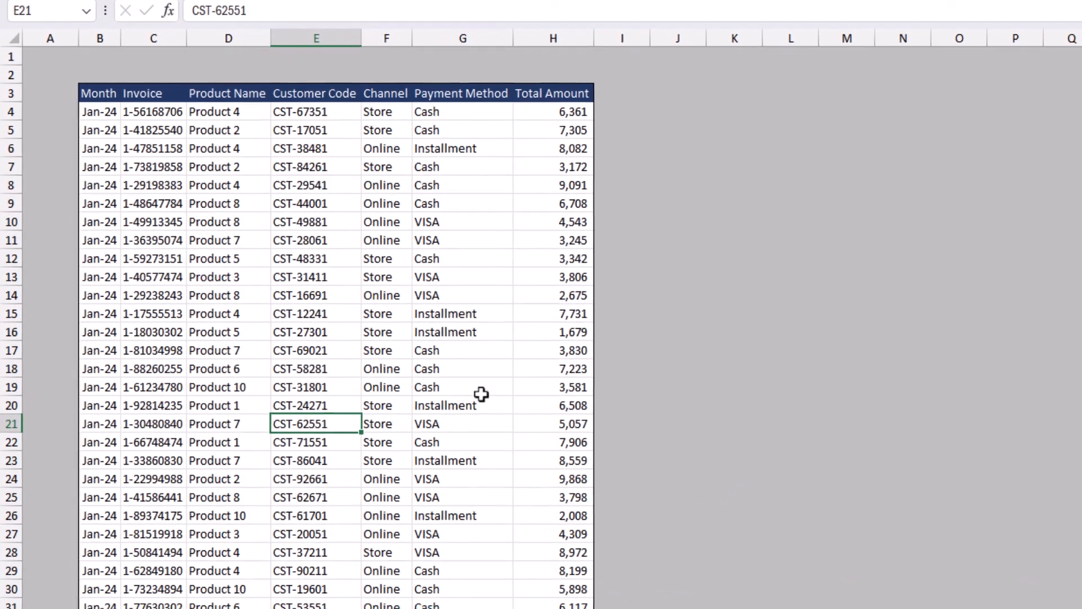
Browse the monthly sheets from Jan-24 through Jun-26 up to the combined All Records sheet.
key("ctrl+Page_Down")
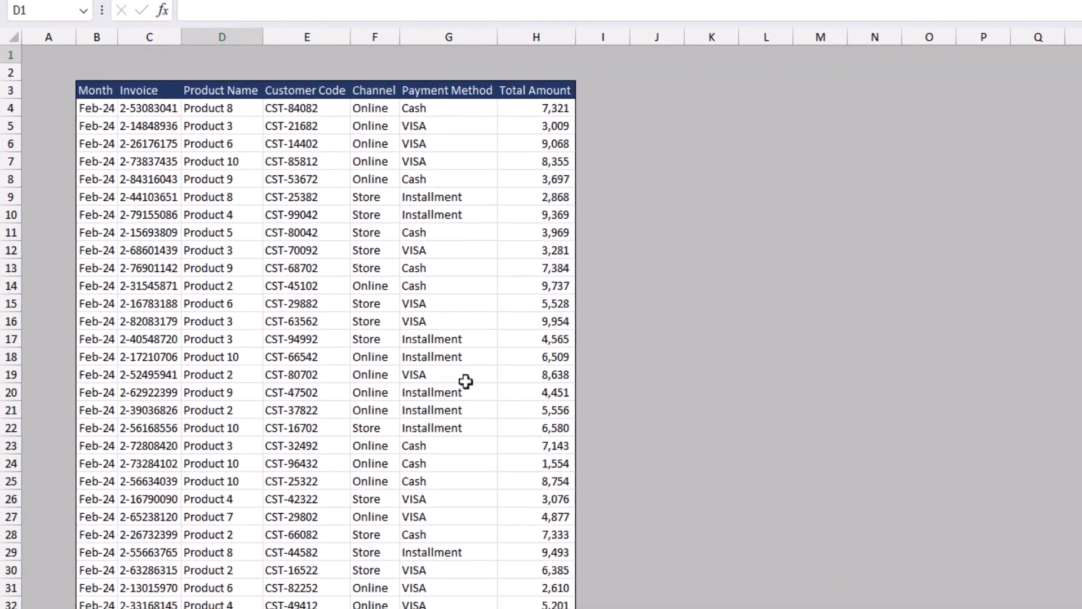
key("ctrl+Page_Down")
key("ctrl+Page_Down")
key("ctrl+Page_Down")
key("ctrl+Page_Down")
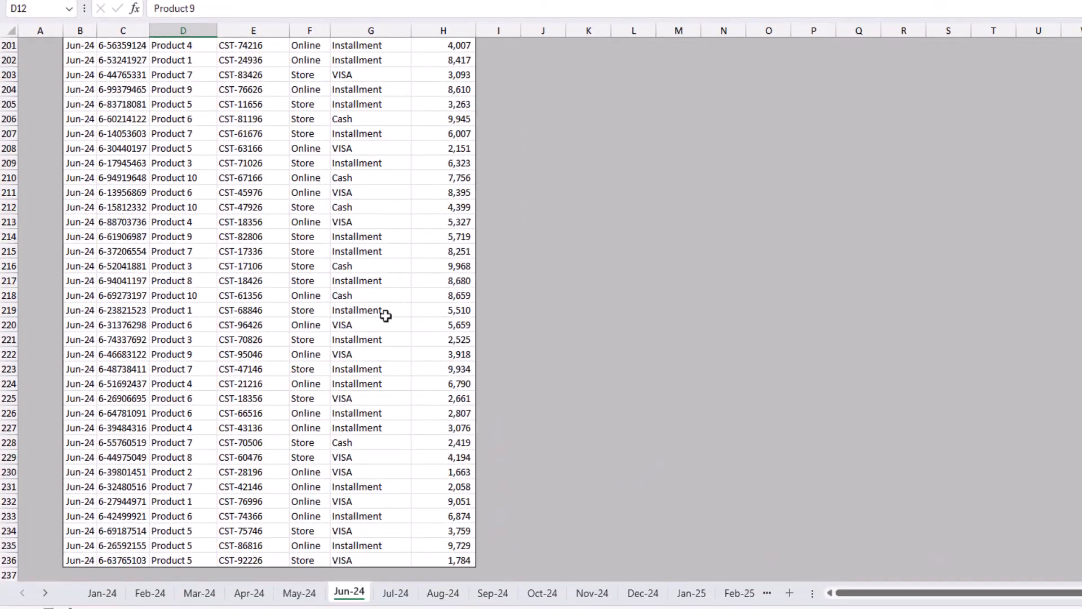
key("ctrl+Page_Down")
key("ctrl+Page_Down")
key("ctrl+Page_Down")
key("ctrl+Page_Down")
key("ctrl+Page_Down")
key("ctrl+Page_Down")
key("ctrl+Page_Down")
key("ctrl+Page_Down")
key("ctrl+Page_Down")
key("ctrl+Page_Down")
key("ctrl+Page_Down")
key("ctrl+Page_Down")
key("ctrl+Page_Down")
key("ctrl+Page_Down")
key("ctrl+Page_Down")
key("ctrl+Page_Down")
key("ctrl+Page_Down")
key("ctrl+Page_Down")
key("ctrl+Page_Down")
key("ctrl+Page_Down")
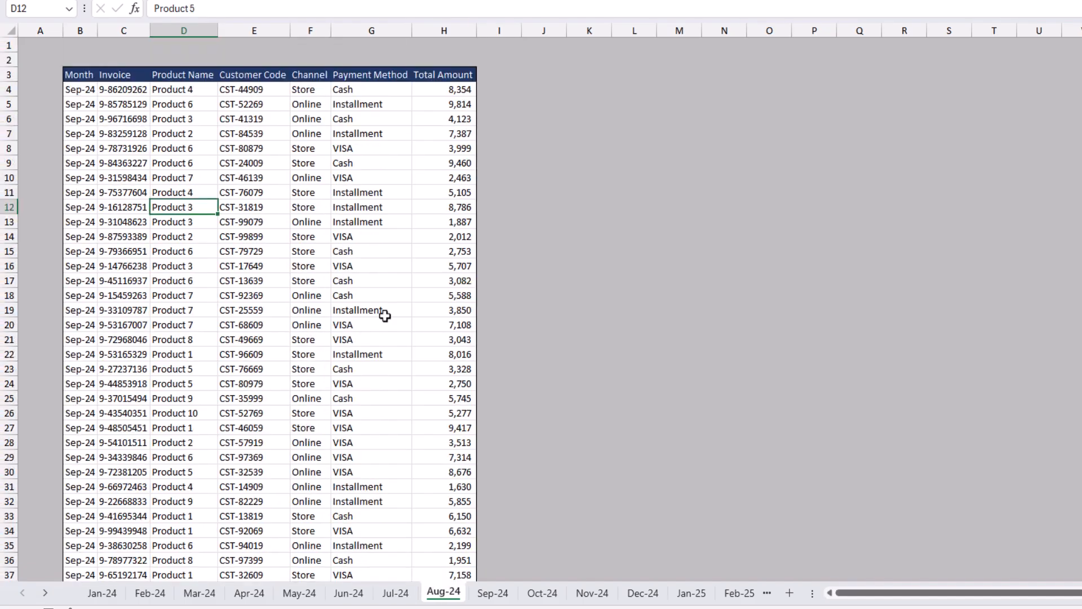
key("ctrl+Page_Down")
key("ctrl+Page_Down")
key("ctrl+Page_Down")
key("ctrl+Page_Down")
key("ctrl+Page_Down")
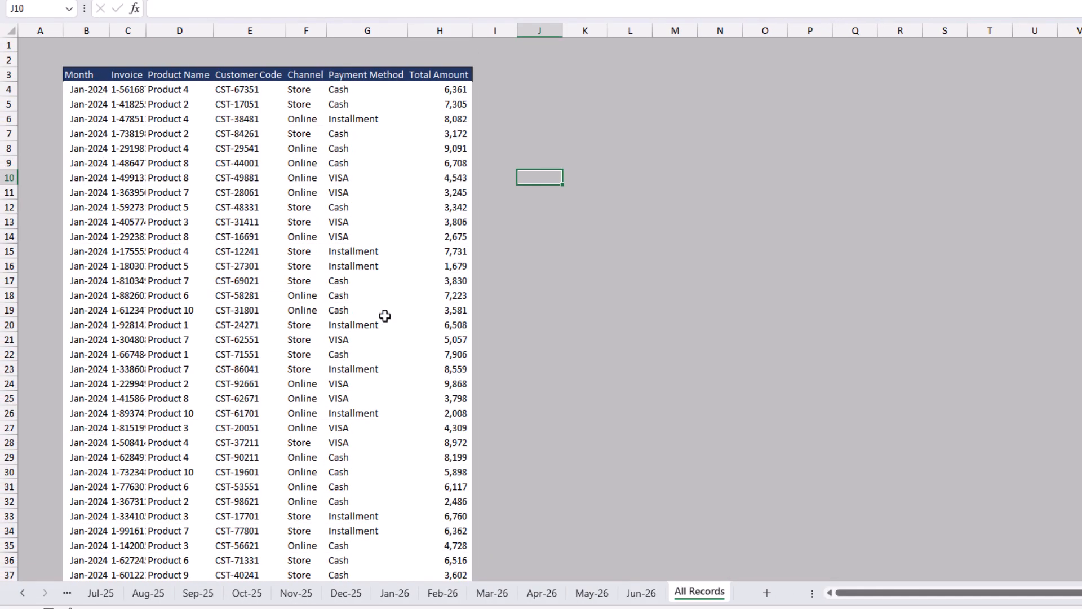
Look over the 2026 monthly sheets back to Jan-26 and return to the All Records sheet.
key("ctrl+Page_Up")
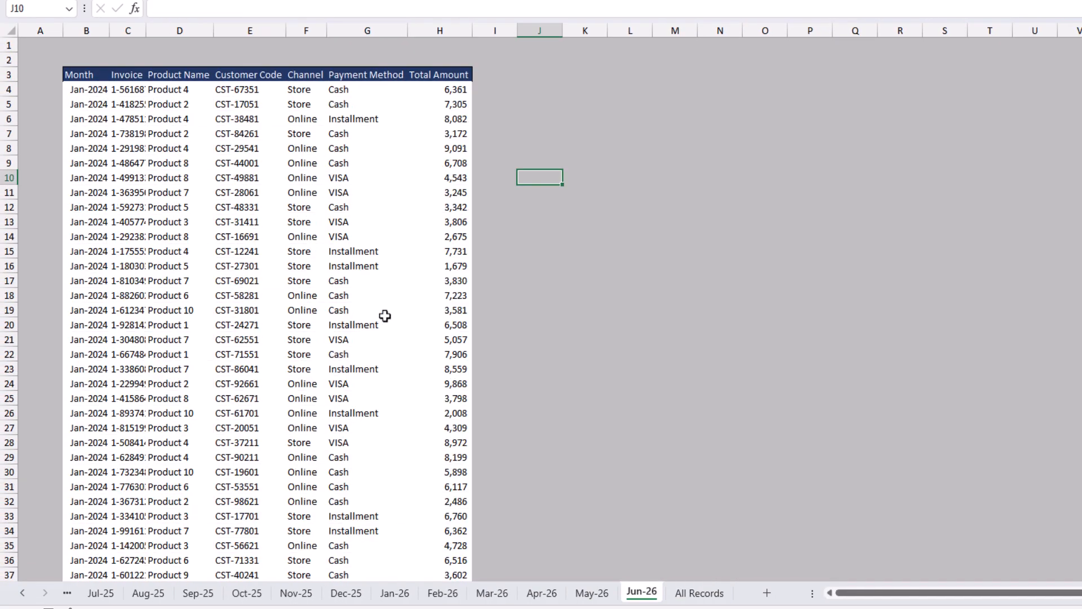
key("ctrl+Page_Down")
key("ctrl+Page_Up")
key("ctrl+Page_Up")
key("ctrl+Page_Up")
key("ctrl+Page_Up")
key("ctrl+Page_Up")
key("ctrl+Page_Up")
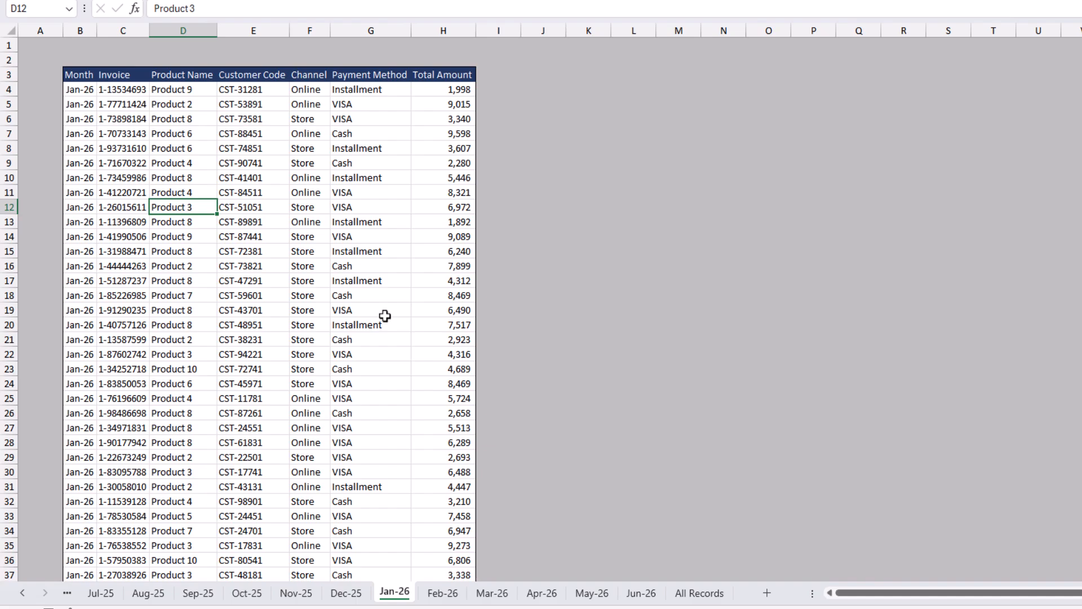
key("ctrl+Page_Down")
key("ctrl+Page_Down")
key("ctrl+Page_Down")
key("ctrl+Page_Down")
key("ctrl+Page_Down")
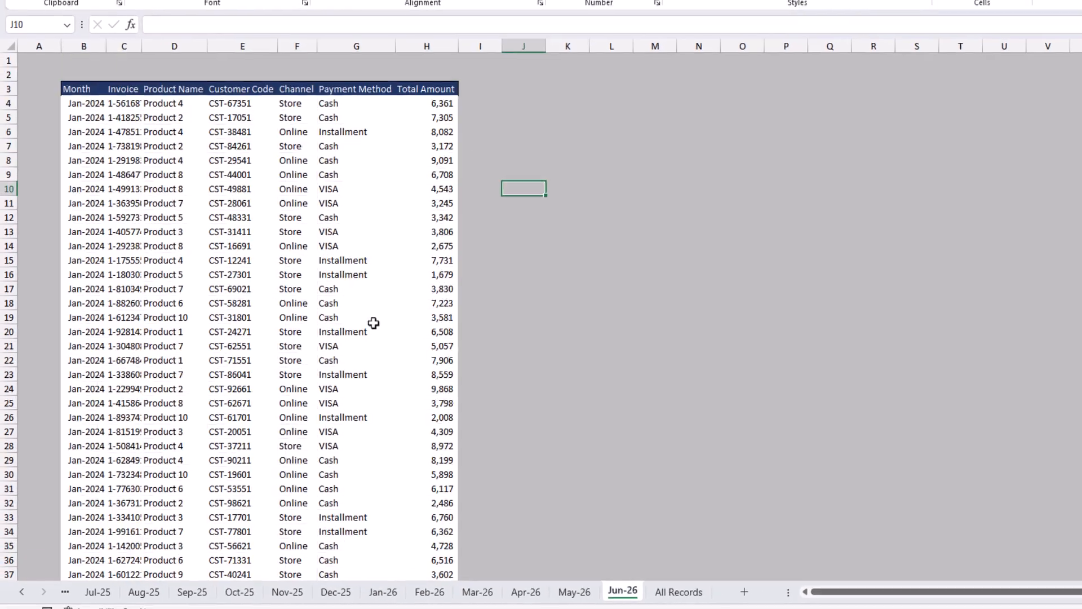
key("ctrl+Page_Down")
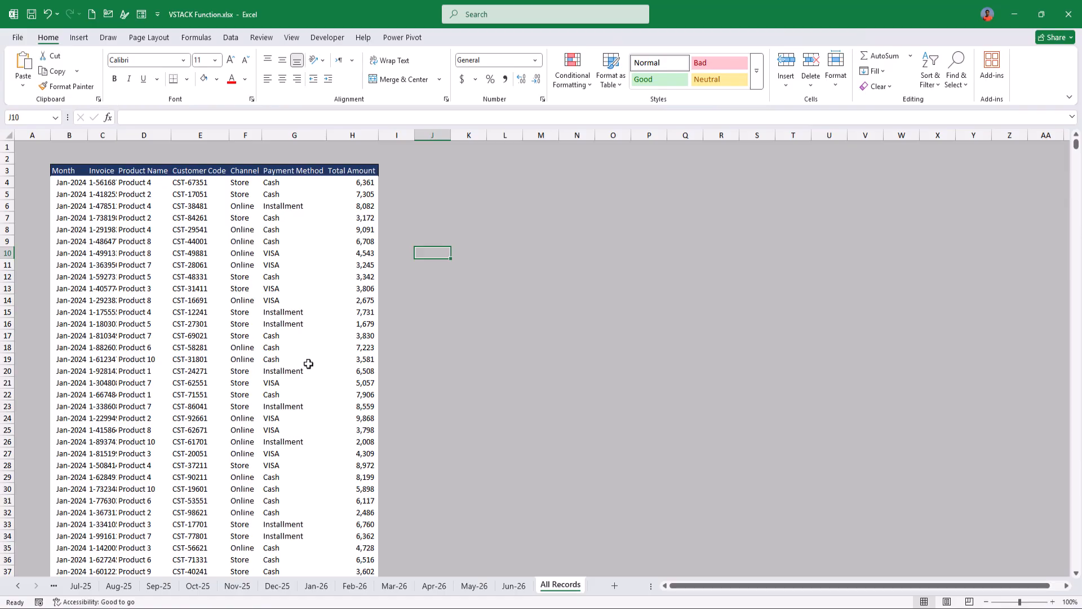
Browse backward from All Records through the 2026 and late 2025 monthly sheets to compare their tables.
left_click(411, 288)
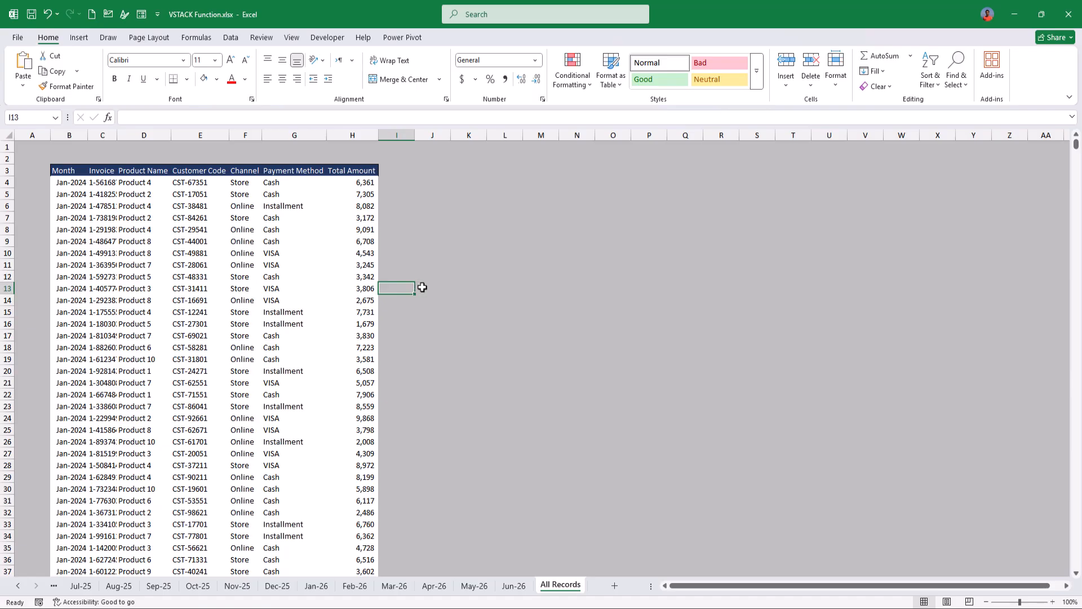
key("ctrl+Page_Up")
key("ctrl+Page_Up")
key("ctrl+Page_Up")
key("ctrl+Page_Up")
key("ctrl+Page_Up")
key("ctrl+Page_Up")
key("ctrl+Page_Up")
key("ctrl+Page_Up")
key("ctrl+Page_Up")
key("ctrl+Page_Up")
key("ctrl+Page_Up")
key("ctrl+Page_Up")
key("ctrl+Page_Up")
key("ctrl+Page_Up")
key("ctrl+Page_Up")
key("ctrl+Page_Up")
key("ctrl+Page_Up")
key("ctrl+Page_Up")
key("ctrl+Page_Up")
key("ctrl+Page_Up")
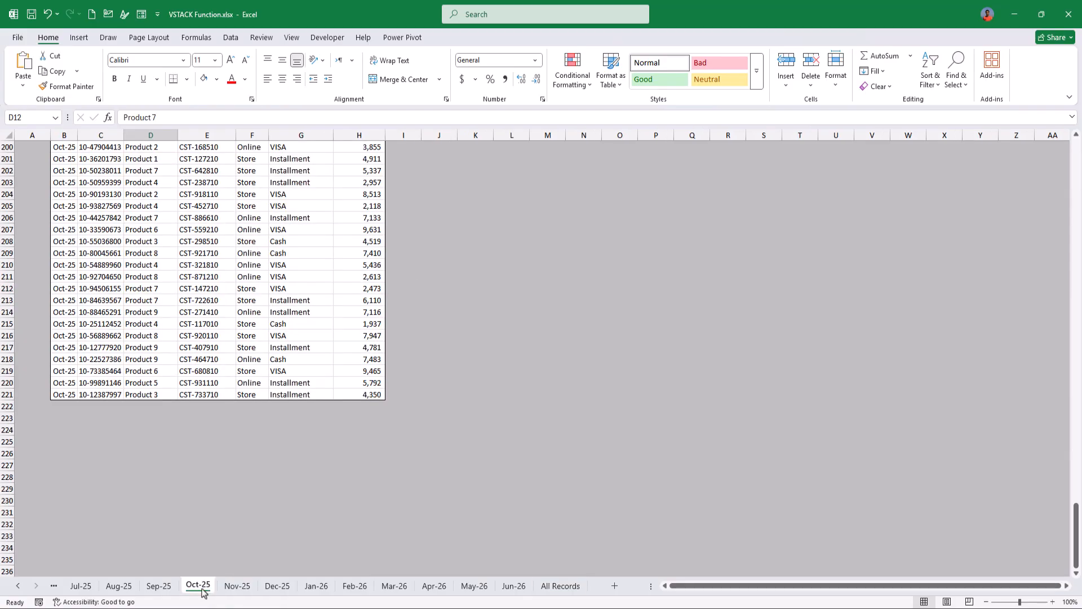
key("ctrl+Page_Up")
key("ctrl+Page_Up")
key("ctrl+Page_Up")
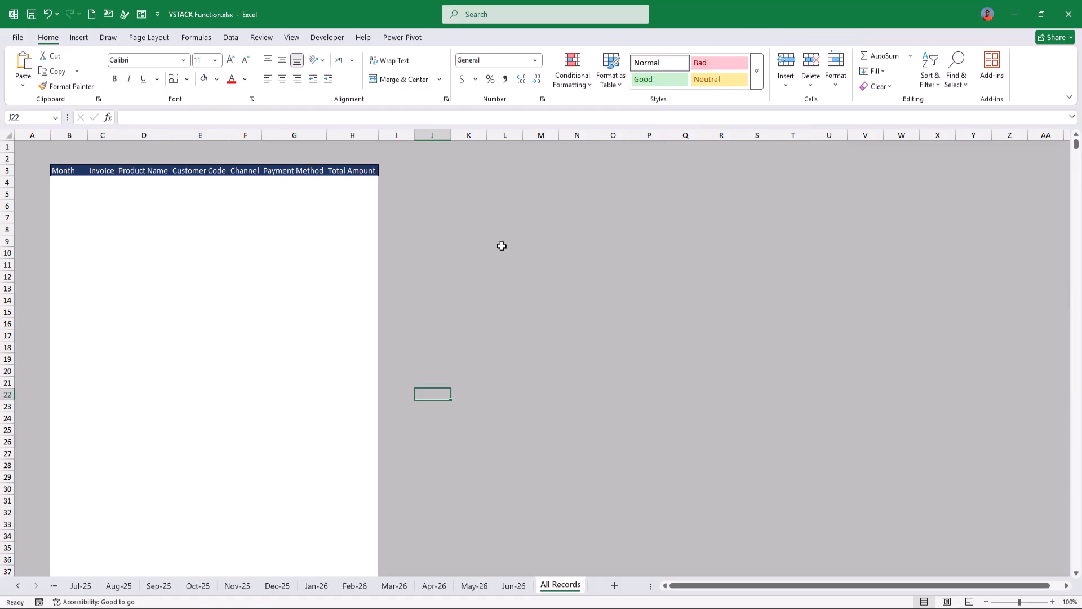
Enter sample data beside the All Records table: A and B in L6:M6, A1 and B1 in L7:M7.
left_click(501, 202)
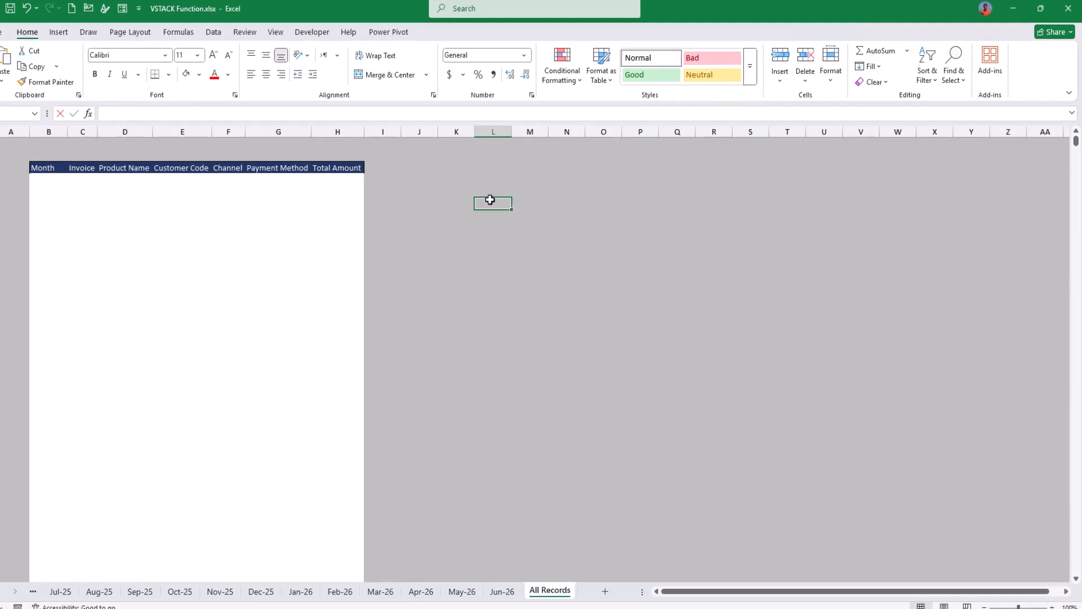
type("A")
key("Tab")
type("B")
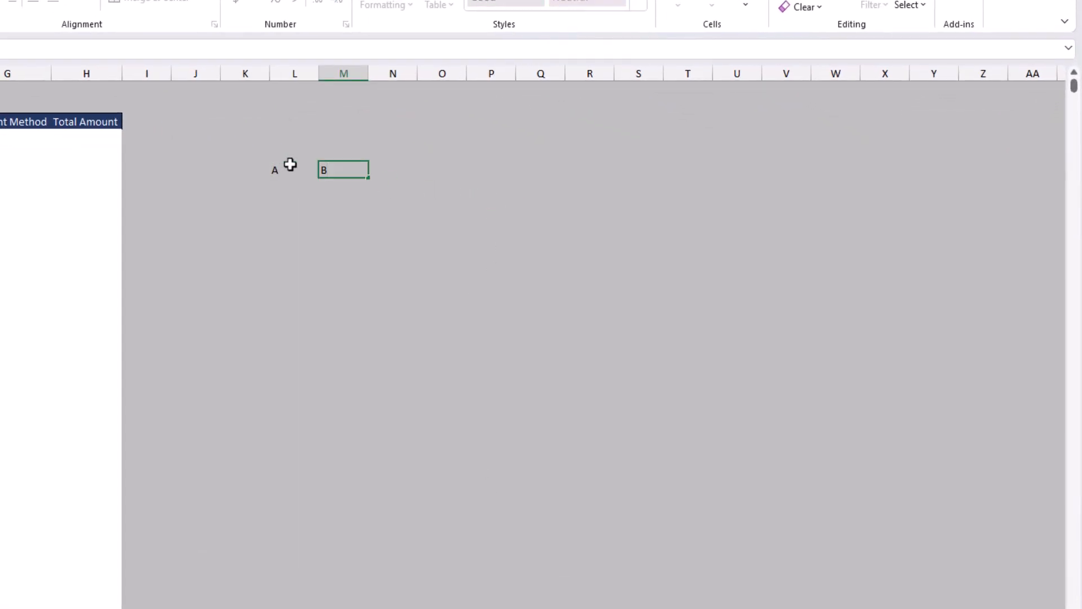
key("Return")
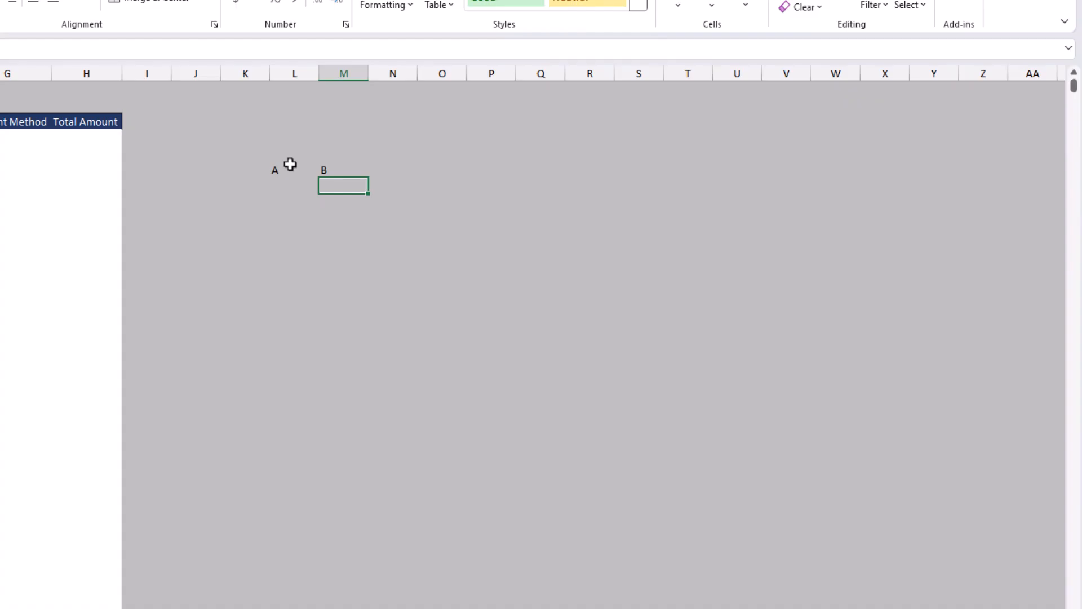
type("B1")
key("Left")
type("A")
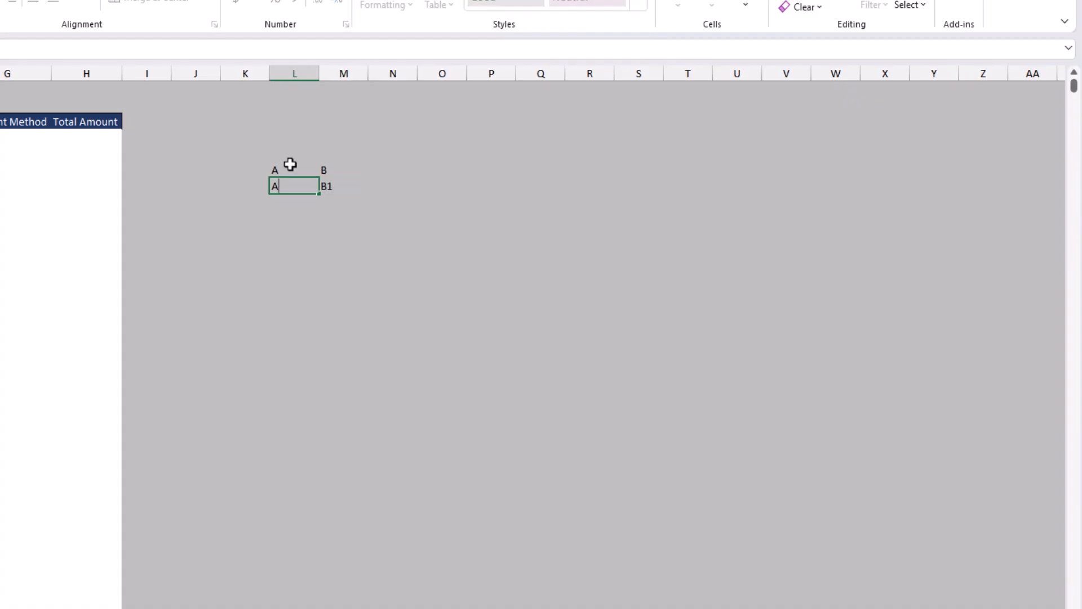
type("1")
Stack the two sample columns in cell P7 with the formula =VSTACK(L6:L7,M6:M7).
key("Right")
key("Right")
key("Right")
key("Right")
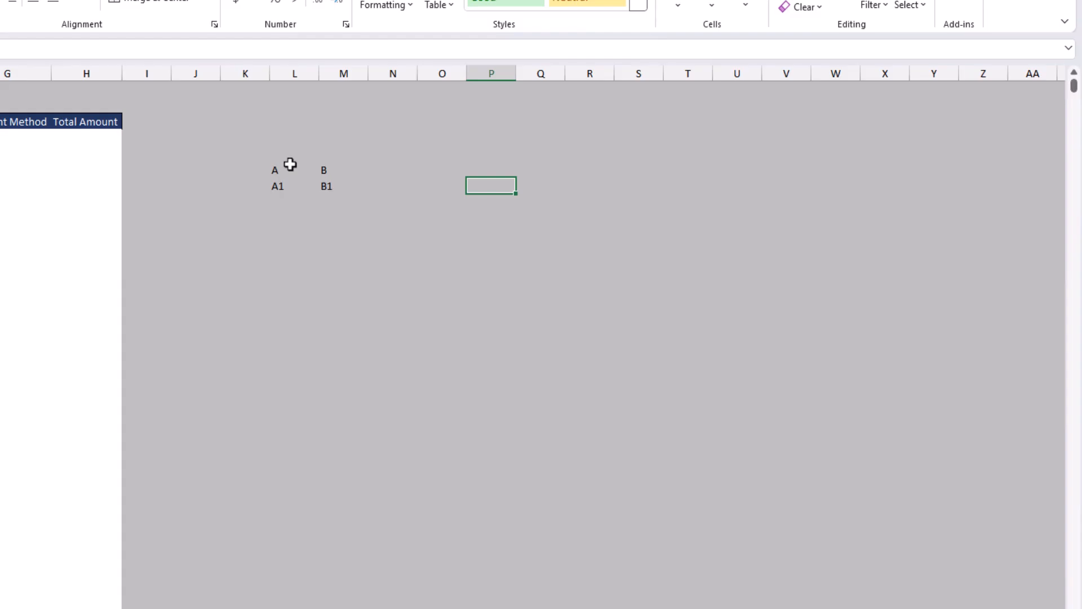
type("=VSTACK(")
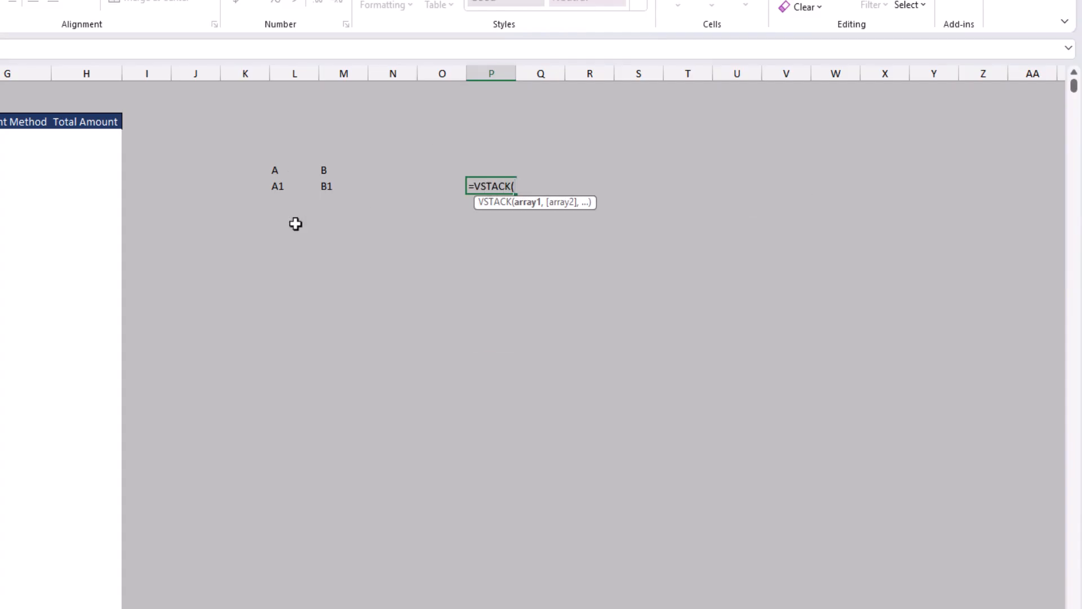
left_click_drag(273, 167, 273, 181)
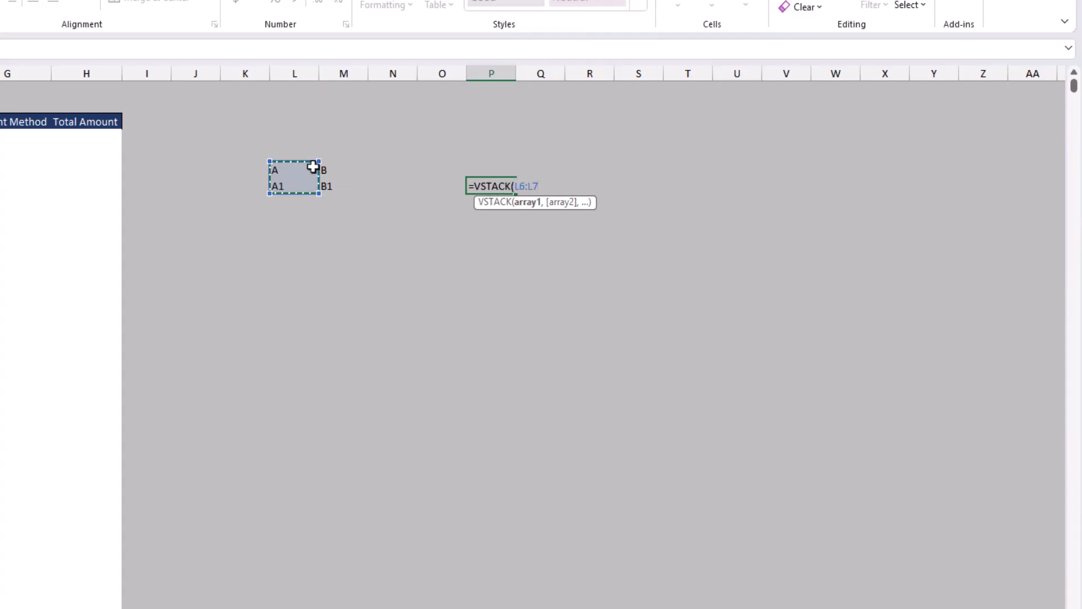
type(",")
left_click_drag(338, 166, 338, 180)
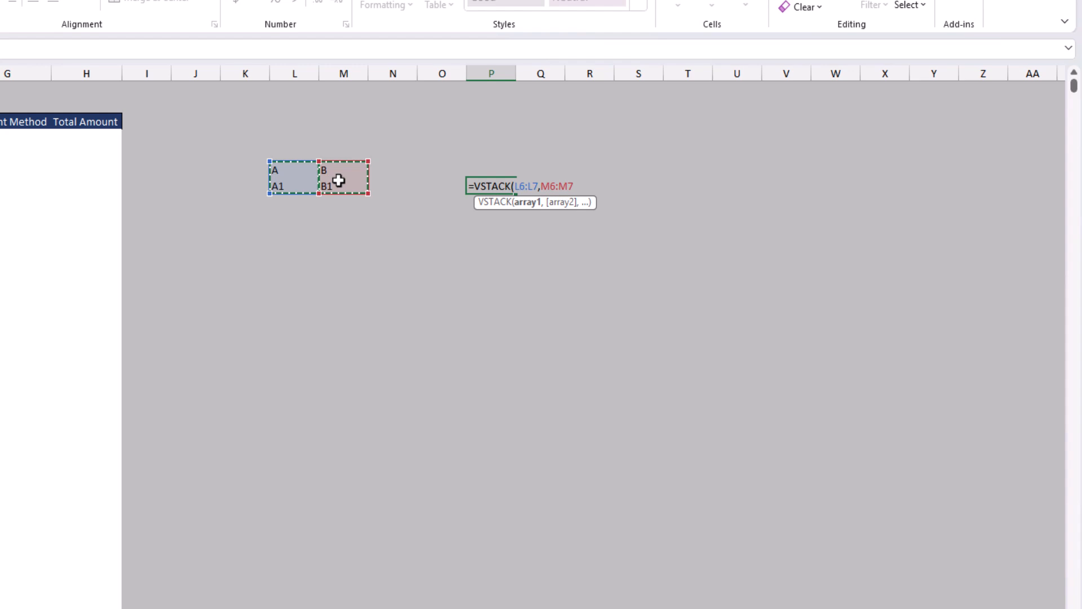
key("ctrl")
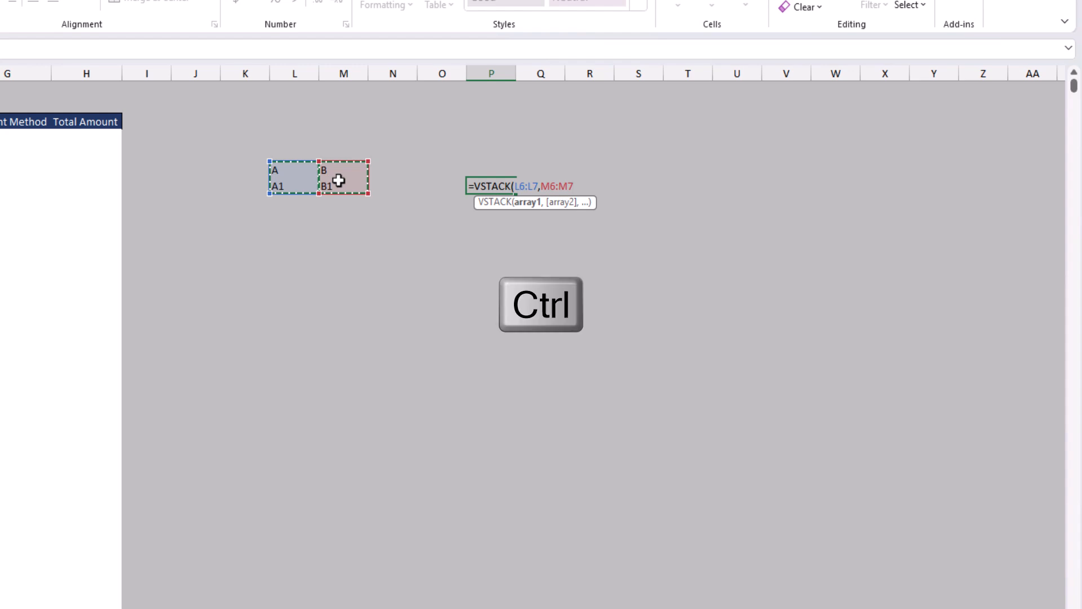
type(")")
key("Return")
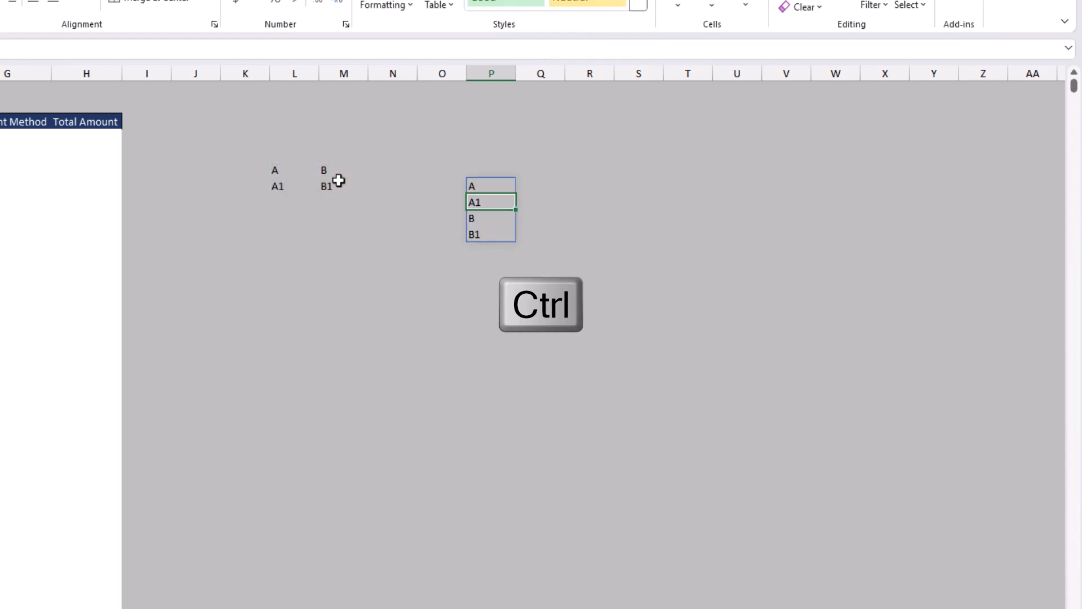
Inspect the stacked sample result and clear the sample data and formula from L4:T17.
left_click(643, 268)
left_click(483, 169)
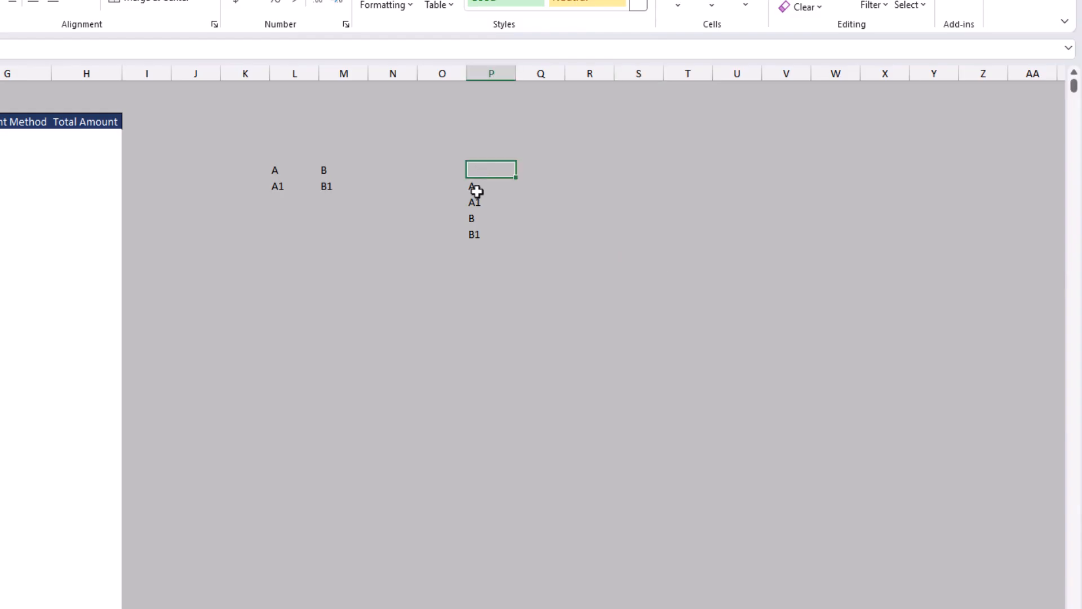
left_click(486, 187)
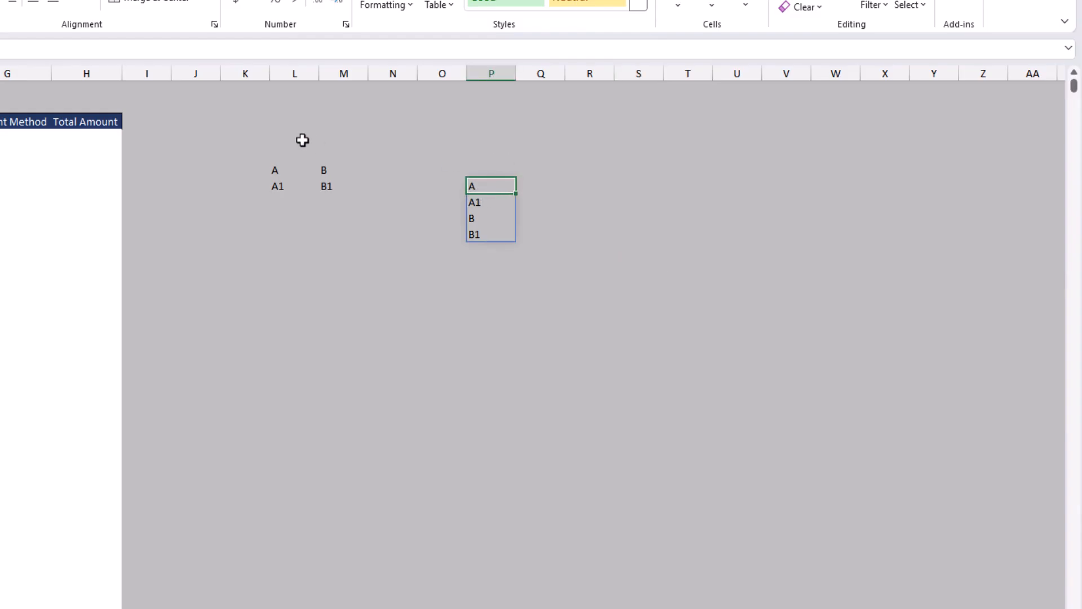
left_click_drag(275, 135, 696, 353)
key("Delete")
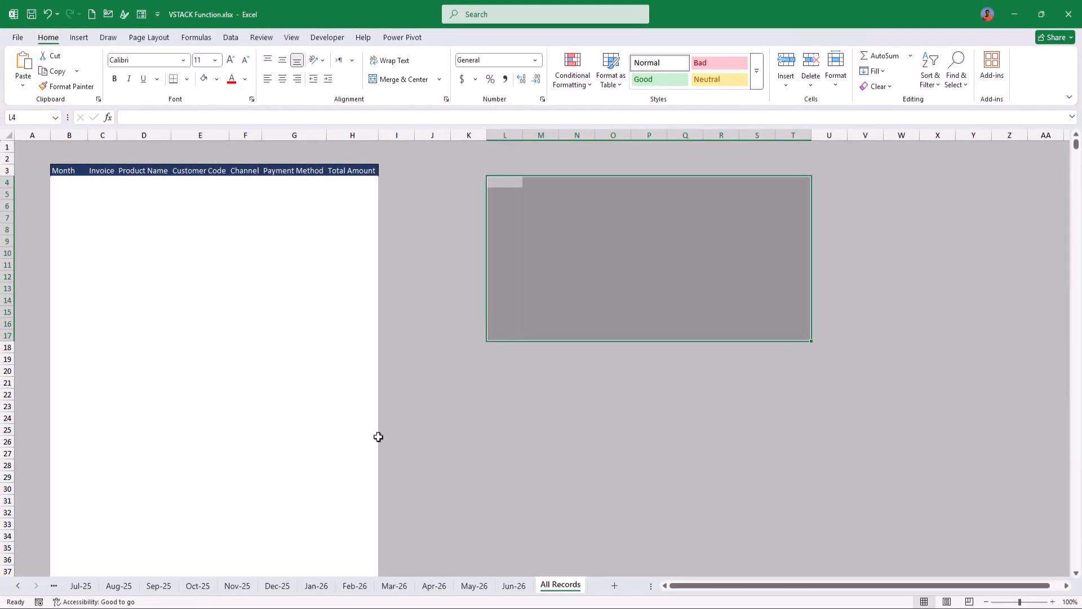
Check where the records end on the Jun-26 and May-26 sheets, and look back through the months to Jan-26.
key("ctrl+Page_Up")
key("ctrl+Down")
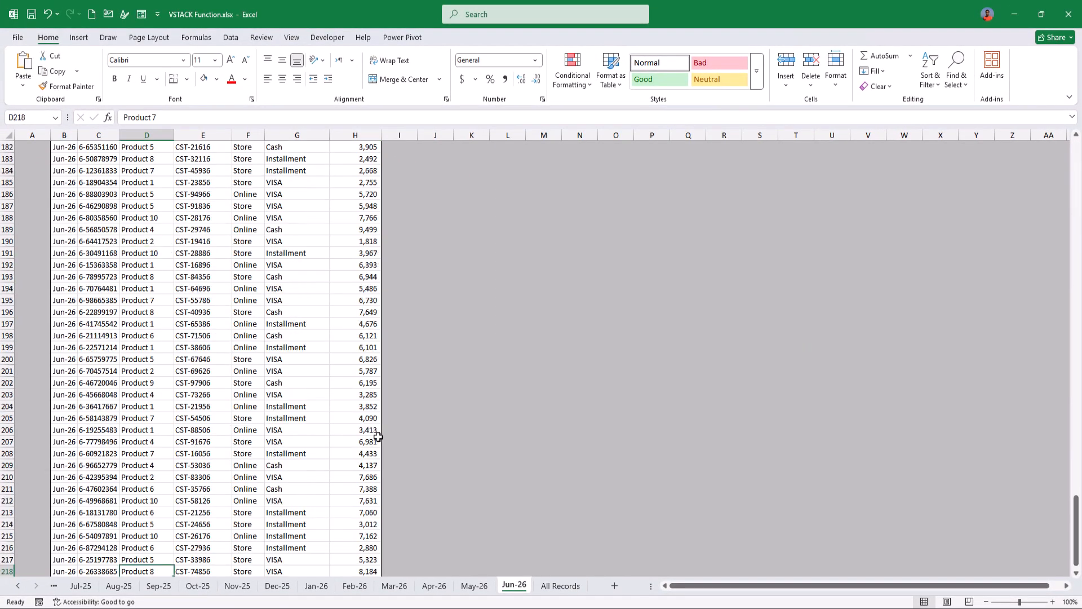
key("Down")
key("Up")
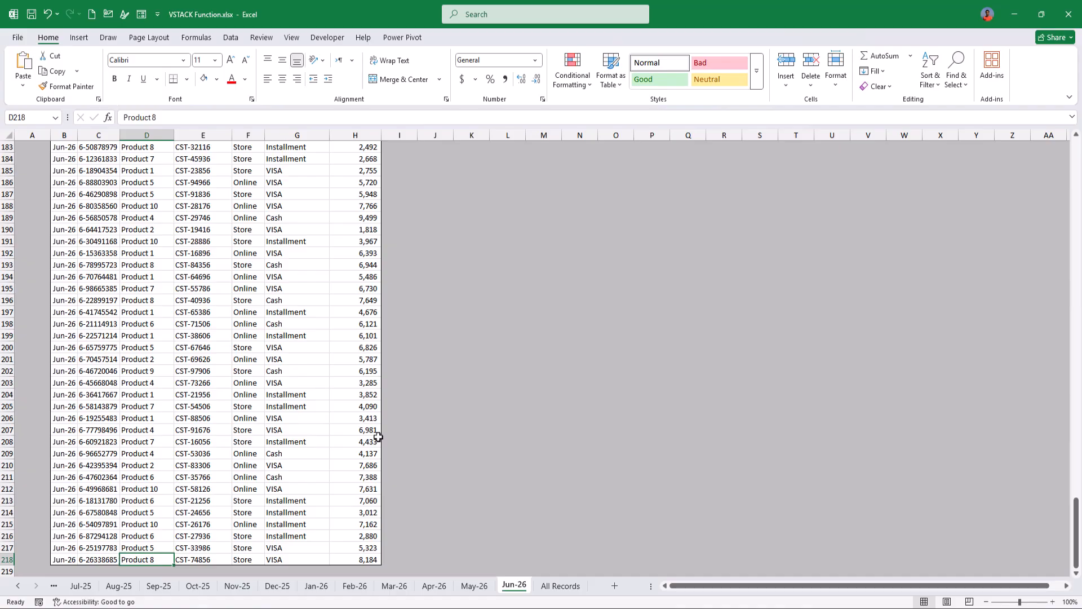
key("ctrl+Page_Up")
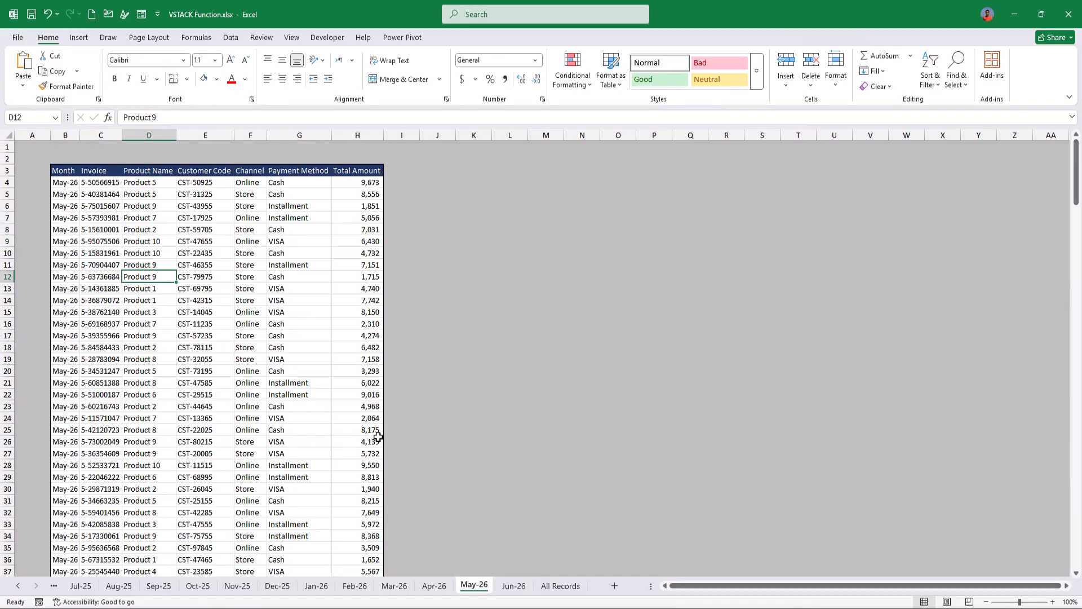
key("ctrl+Down")
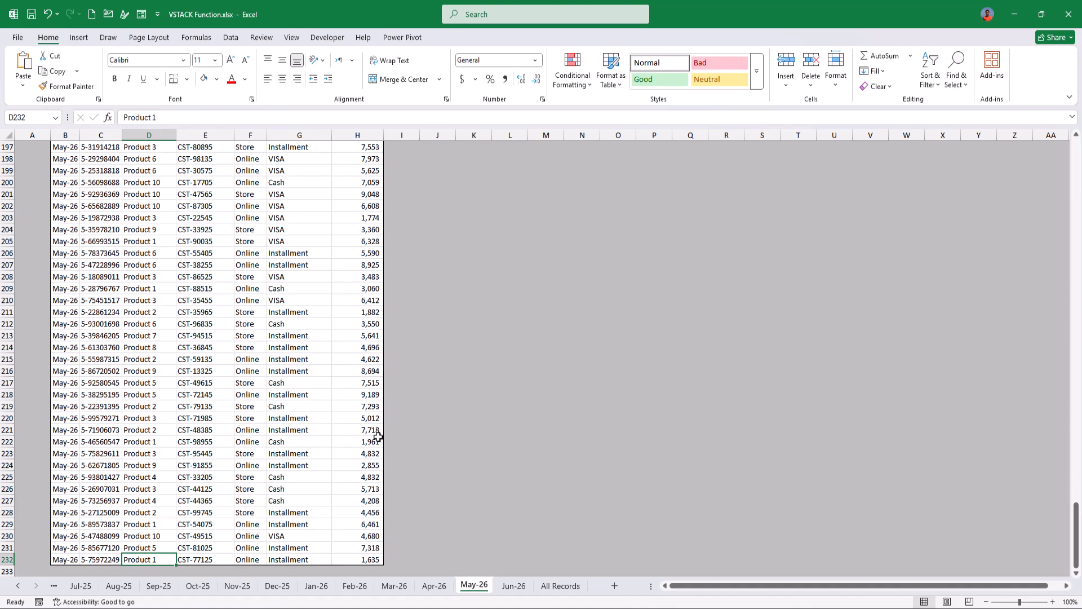
key("ctrl+Page_Up")
key("ctrl+Page_Up")
key("ctrl+Page_Up")
key("ctrl+Page_Up")
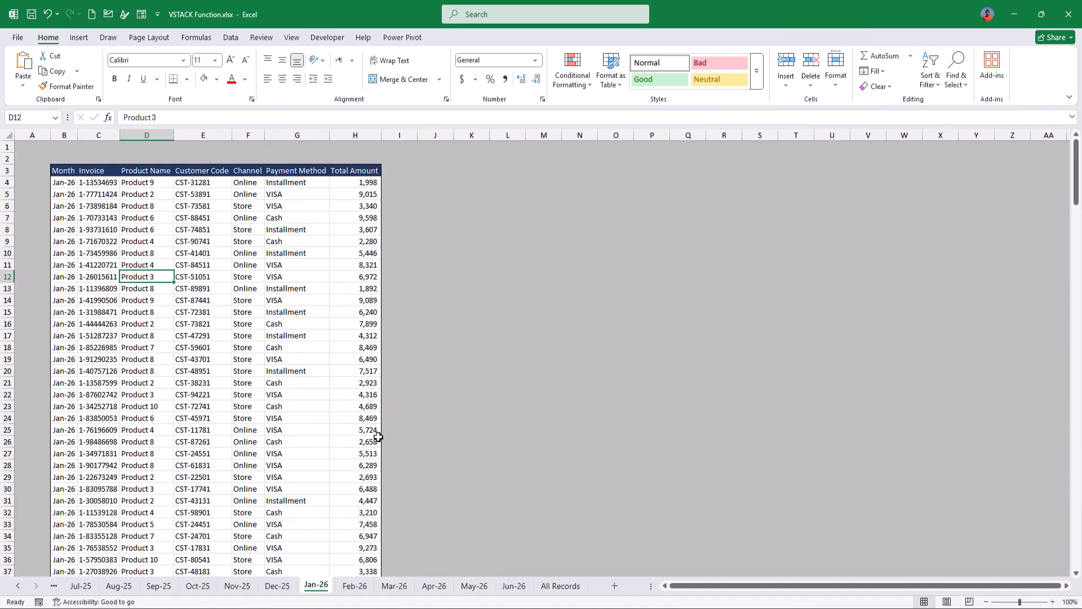
Start a VSTACK formula in cell B4 of the All Records sheet.
key("ctrl+Page_Down")
key("ctrl+Page_Down")
key("ctrl+Page_Down")
key("ctrl+Page_Down")
key("ctrl+Page_Down")
key("ctrl+Page_Down")
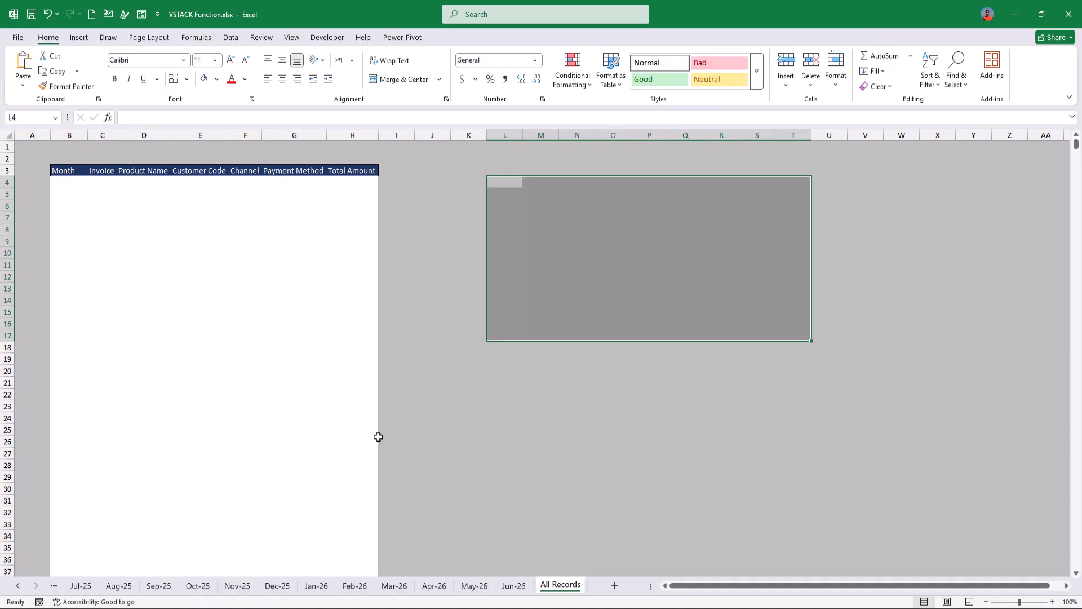
key("Left")
key("Left")
key("Left")
key("Left")
key("Left")
key("Left")
key("Left")
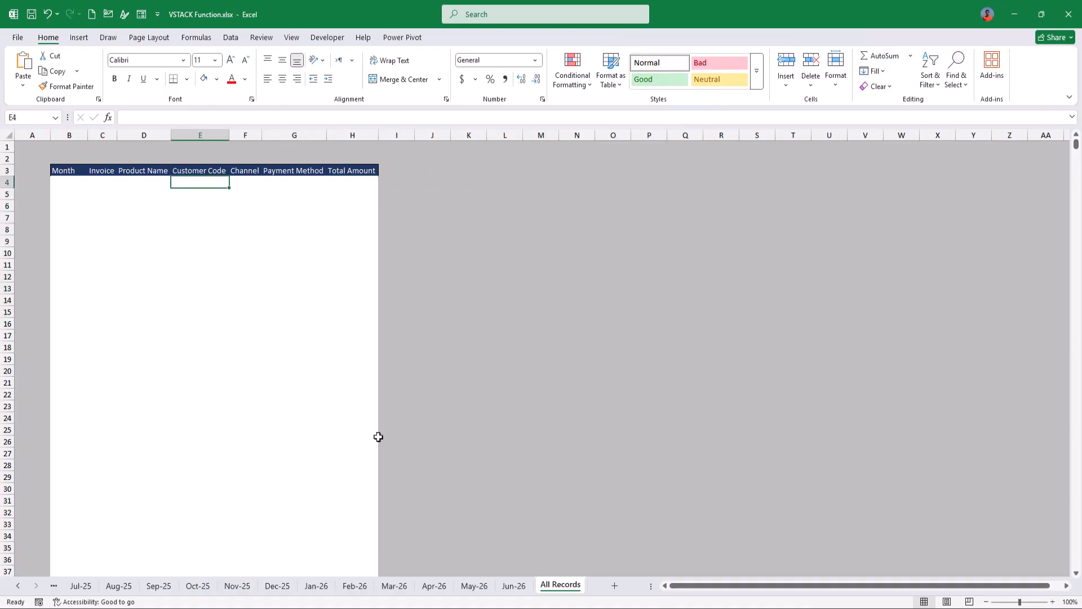
key("Left")
key("Left")
key("Left")
type("=")
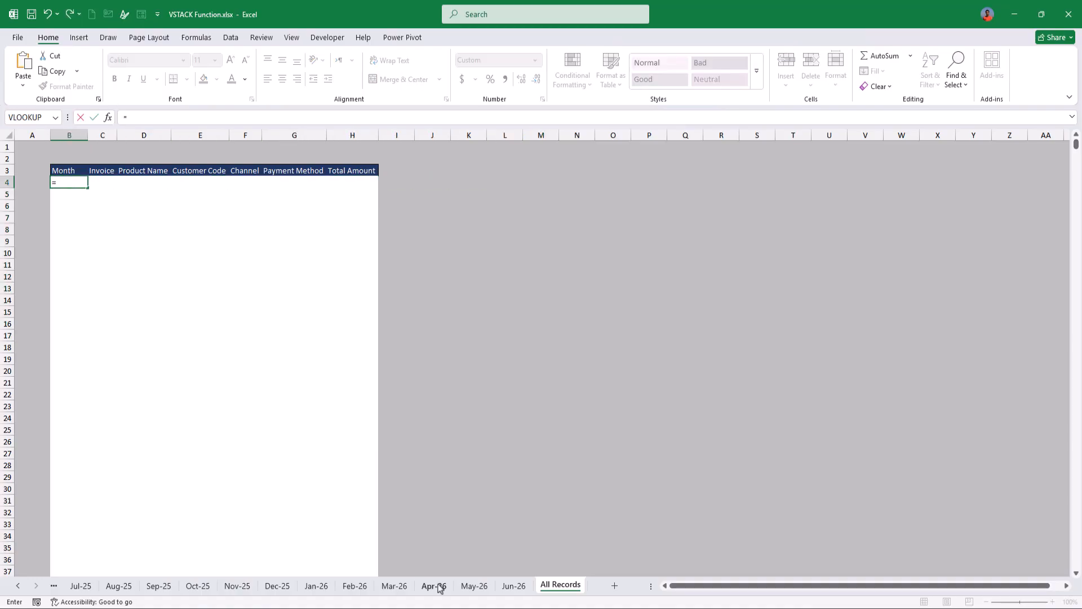
type("vst")
key("Tab")
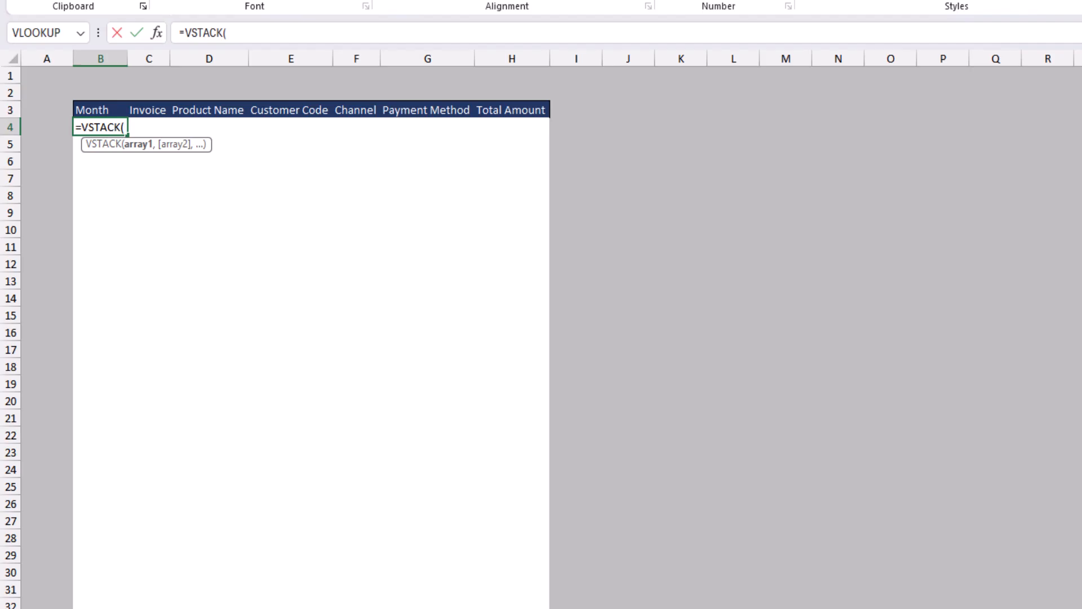
Reference the Jan-24 sheet's records, B4:H221, as the first array of the VSTACK formula.
left_click(23, 581)
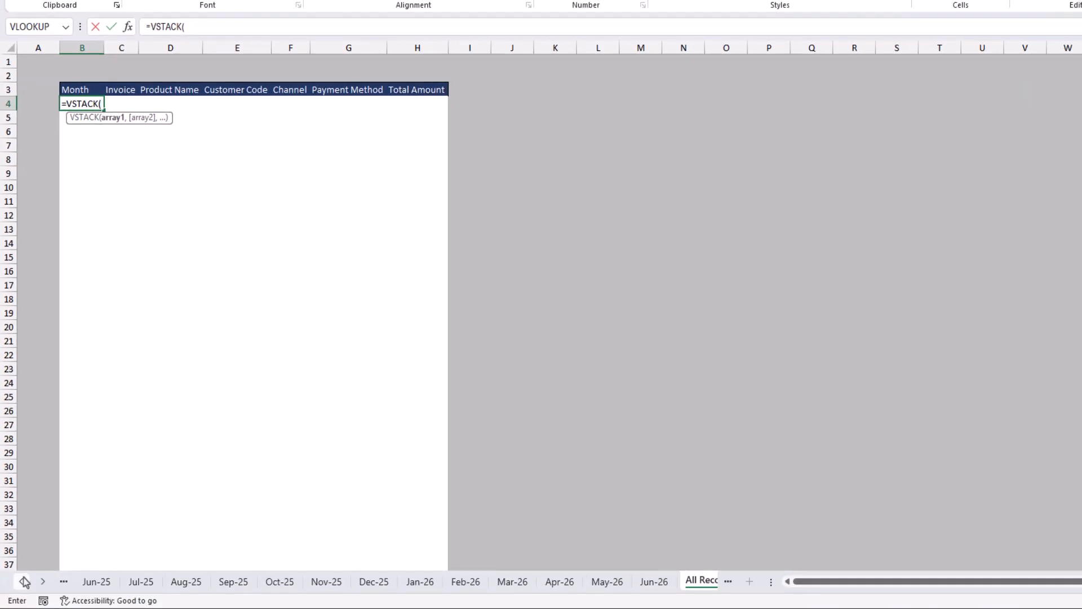
left_click(25, 581)
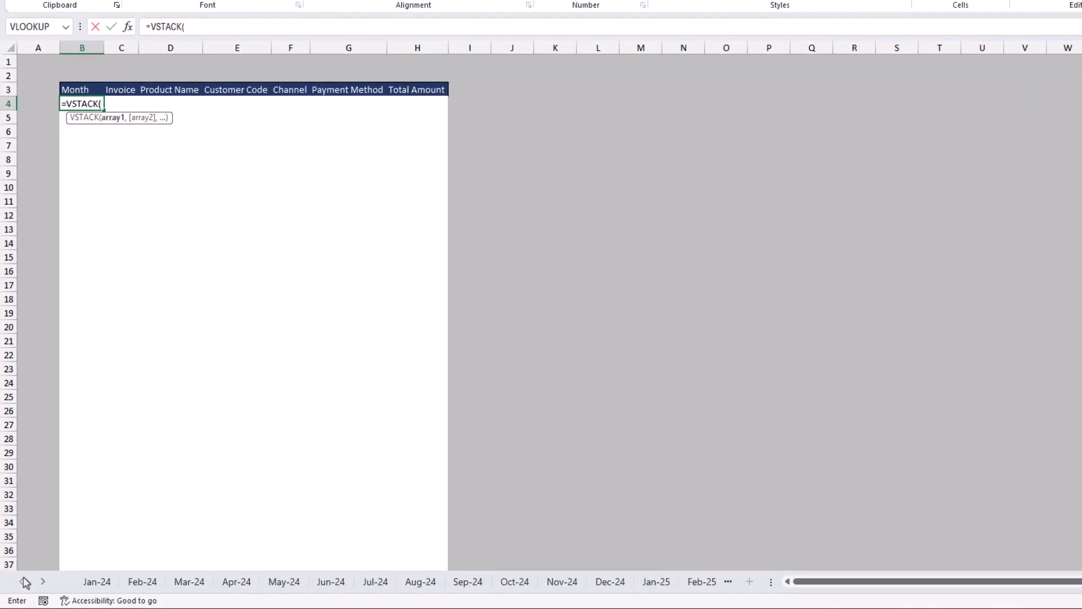
left_click(97, 581)
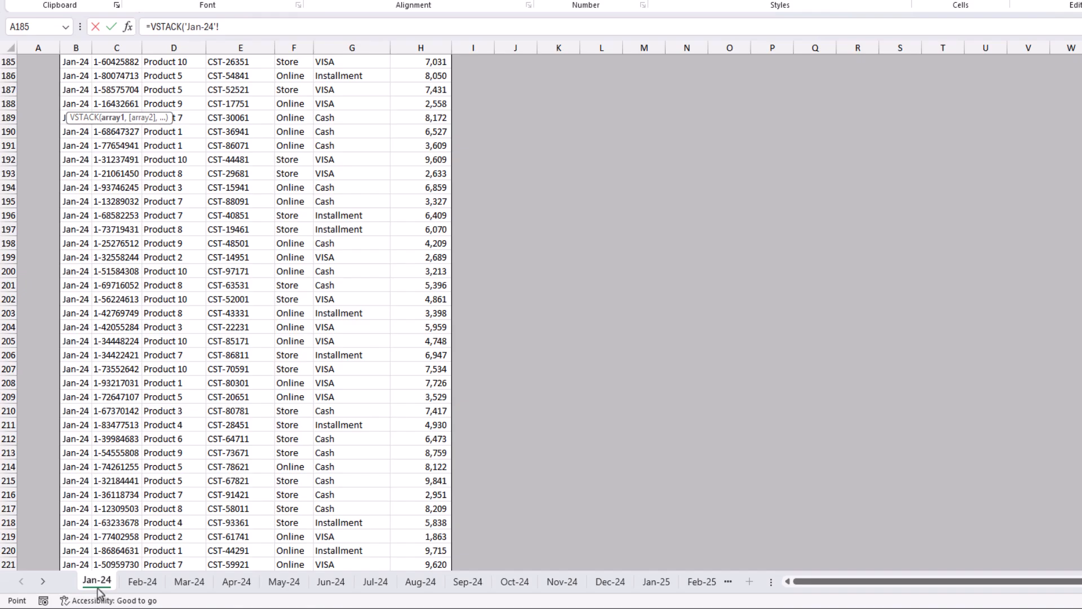
left_click(153, 244)
key("ctrl+Up")
key("ctrl+Left")
key("Down")
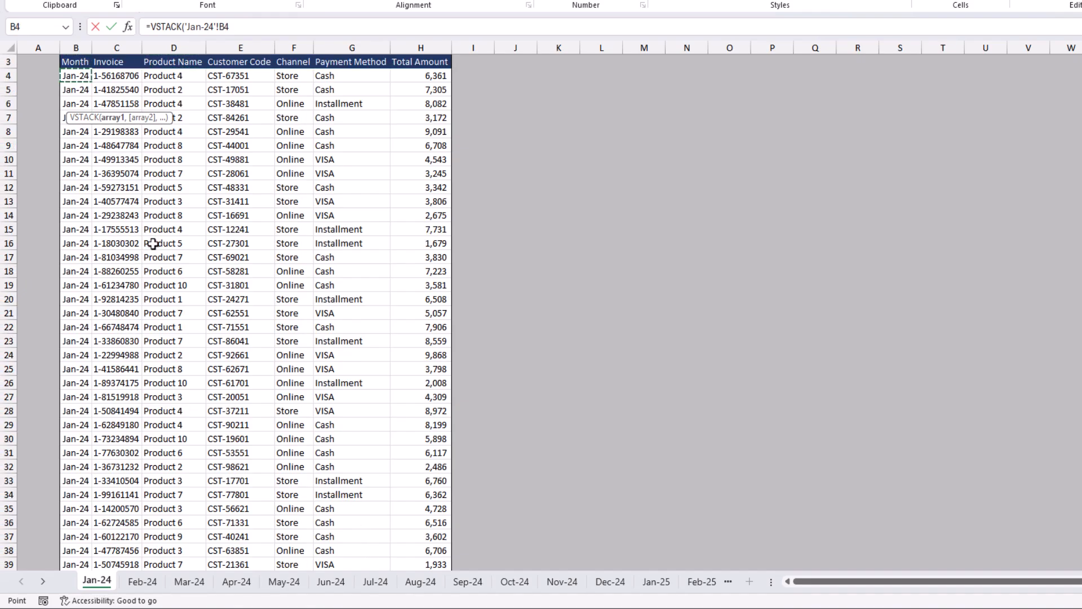
key("ctrl+shift+Right")
key("ctrl+shift+Down")
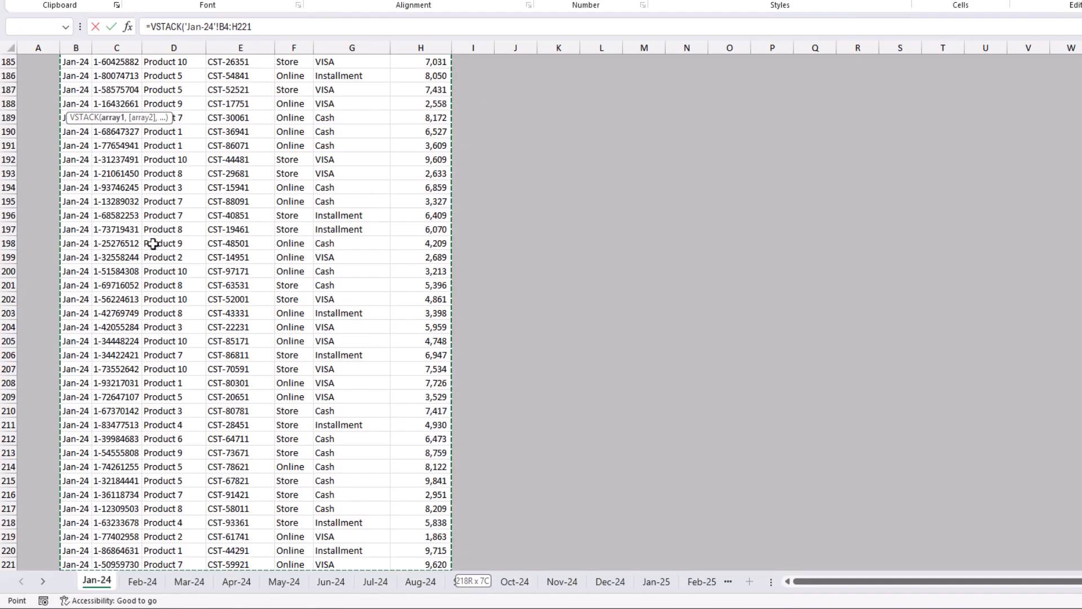
Extend the formula's sheet reference from Jan-24 through Jun-26 so it spans all monthly sheets.
left_click(44, 581)
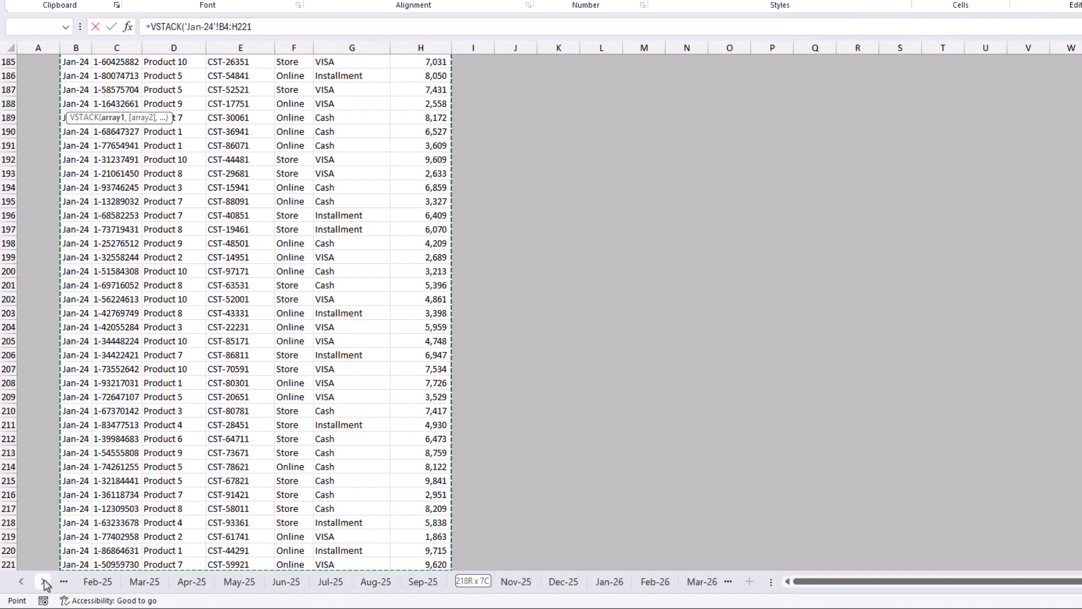
left_click(44, 581)
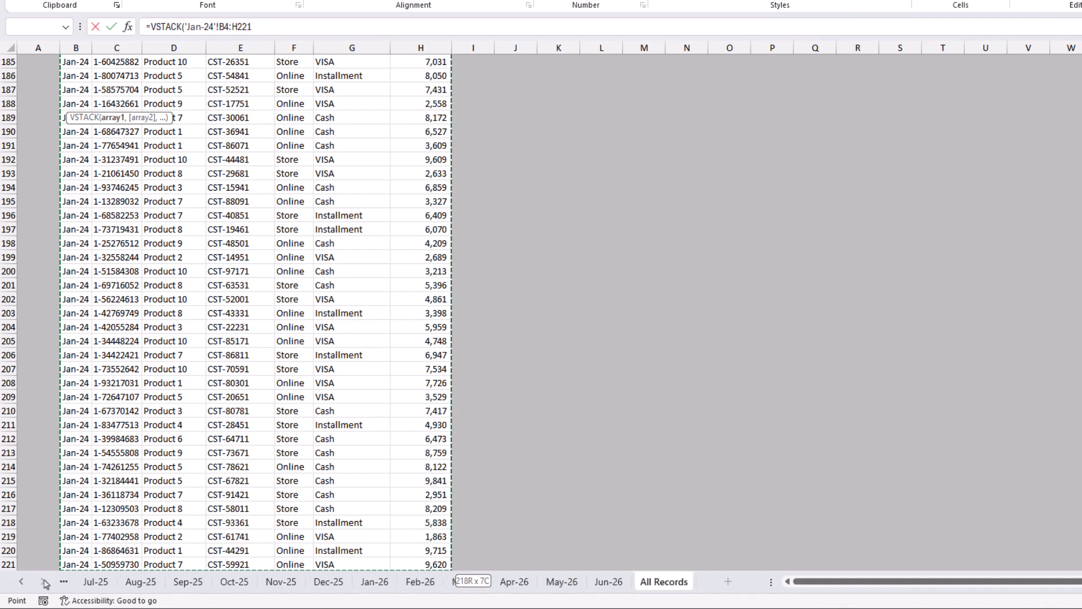
left_click(604, 586, "shift")
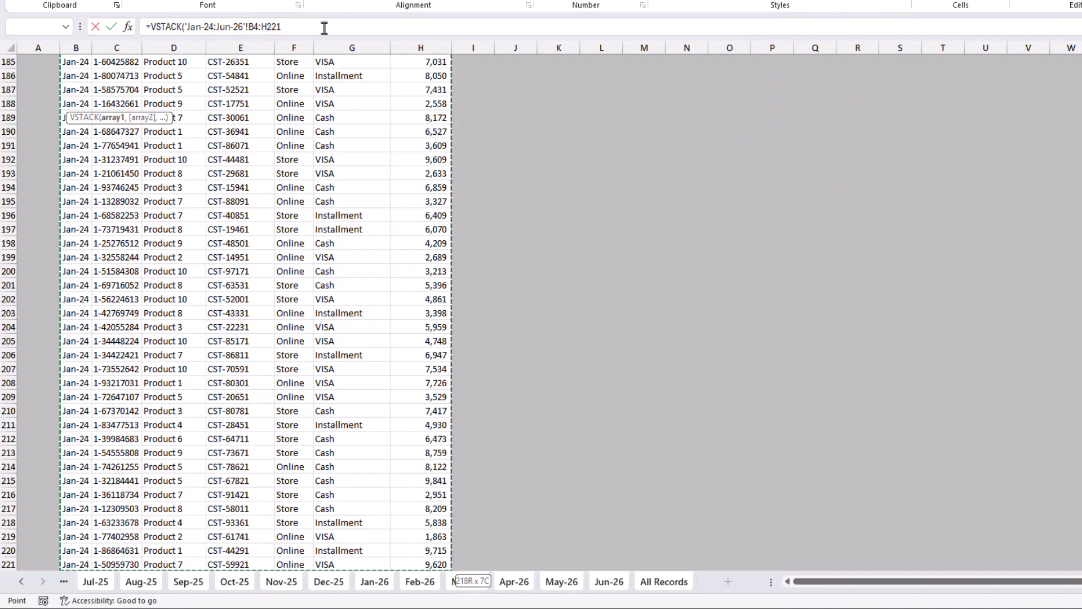
Change the end of the referenced range to H500 and complete the formula as =VSTACK('Jan-24:Jun-26'!B4:H500).
left_click(303, 26)
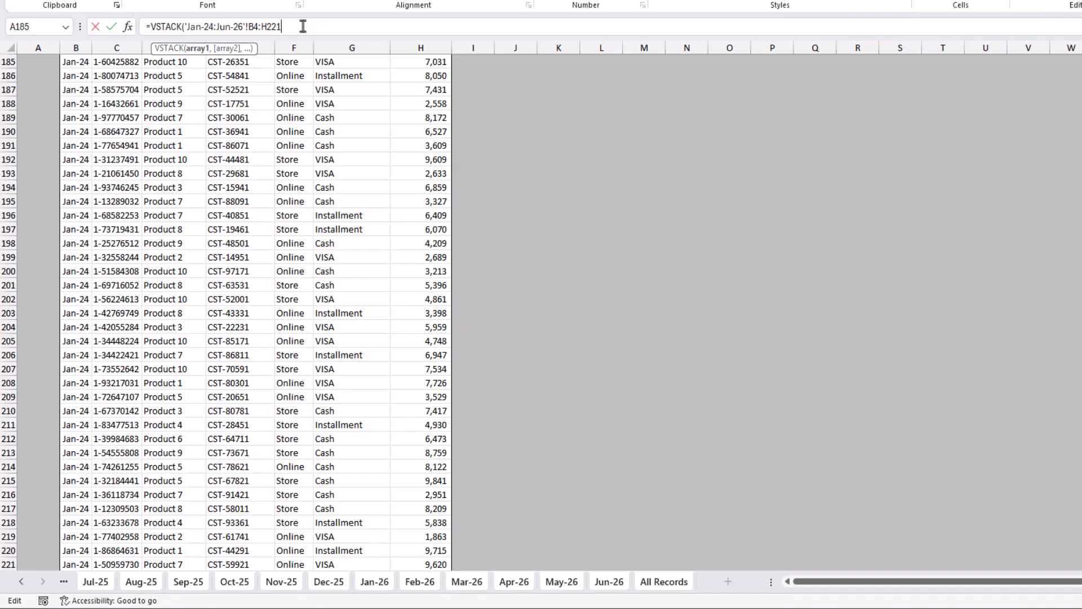
key("BackSpace")
key("BackSpace")
key("BackSpace")
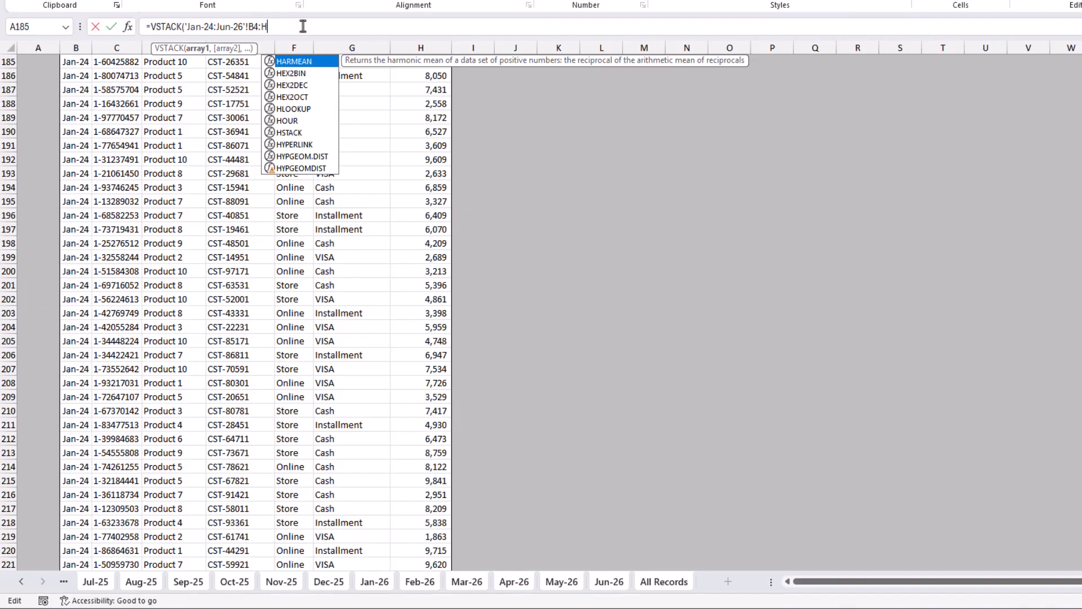
type("500")
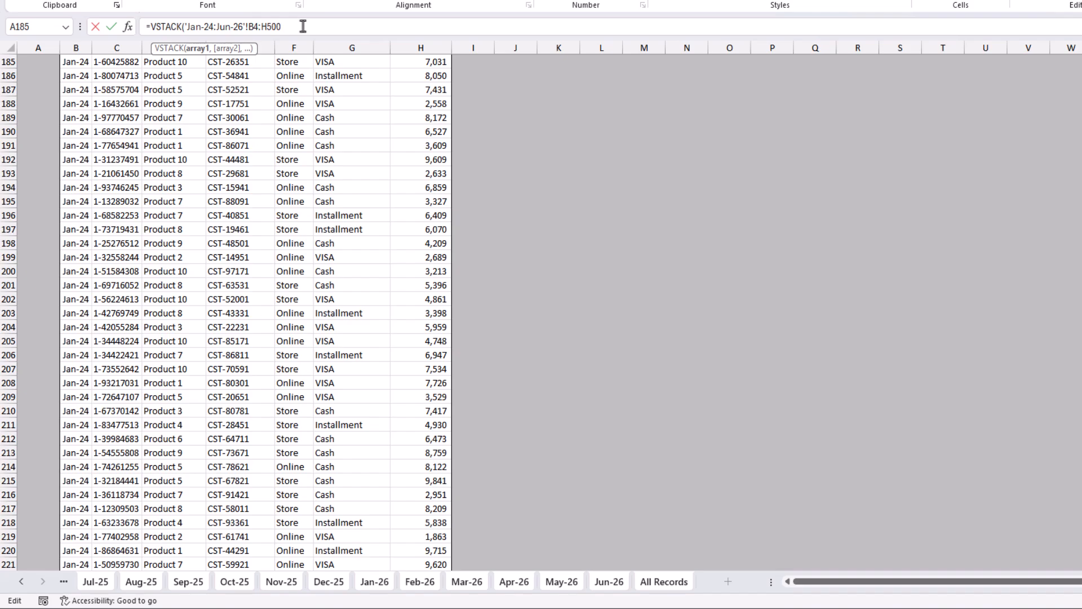
type(")")
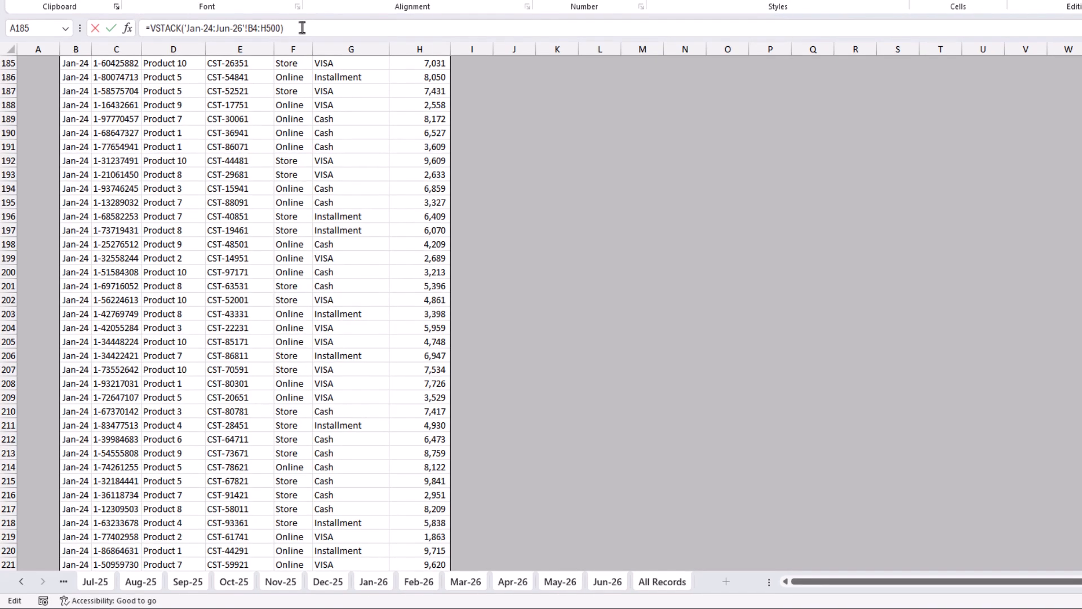
key("Return")
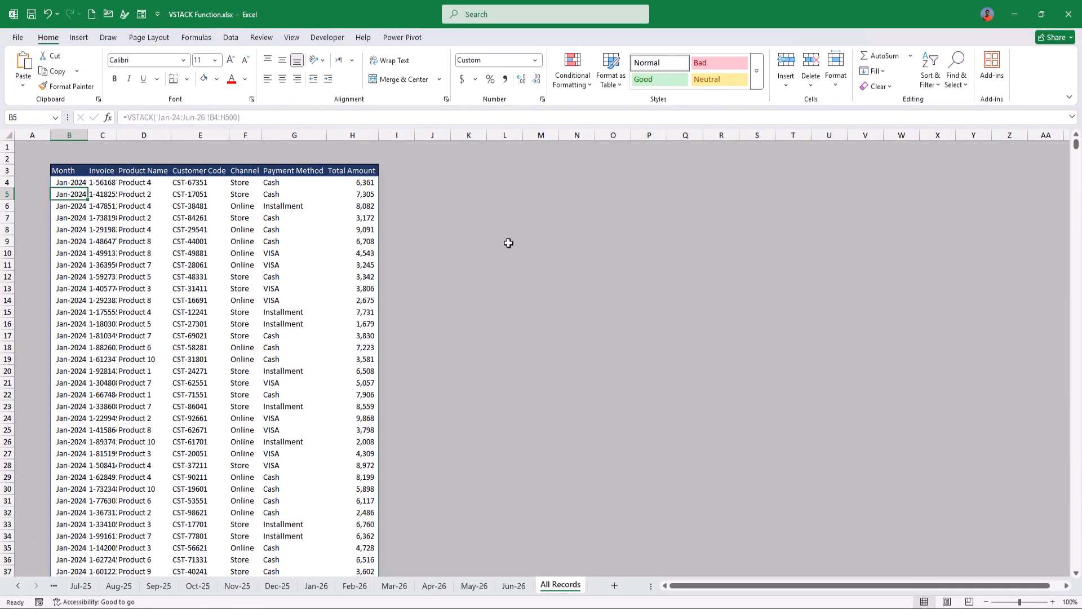
Look through the stacked records for the rows between the January and February 2024 data, and return to cell B4.
scroll(277, 355, "down", 20)
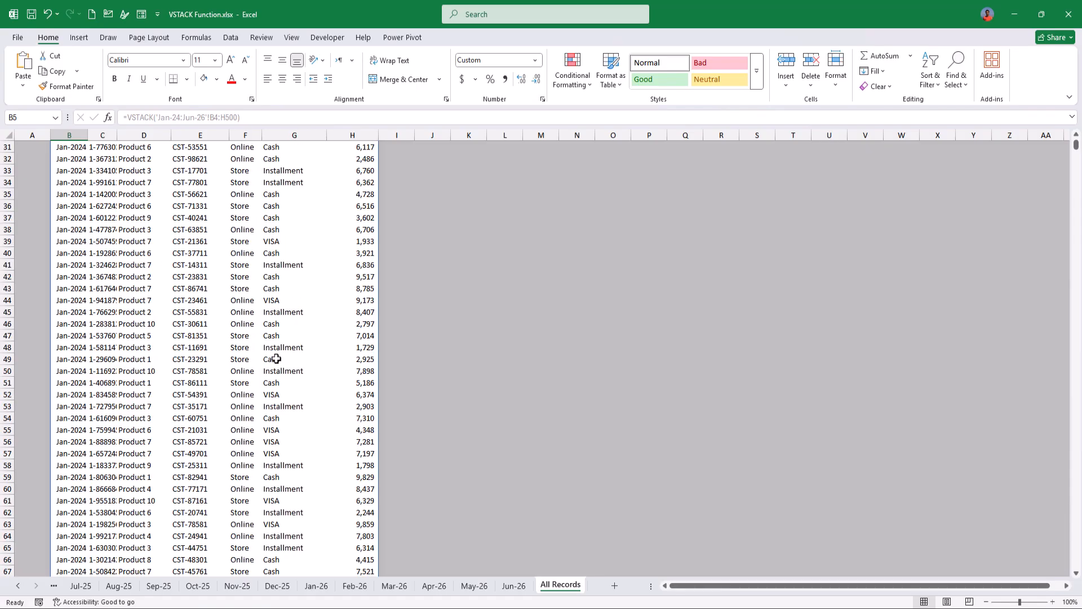
scroll(279, 355, "down", 20)
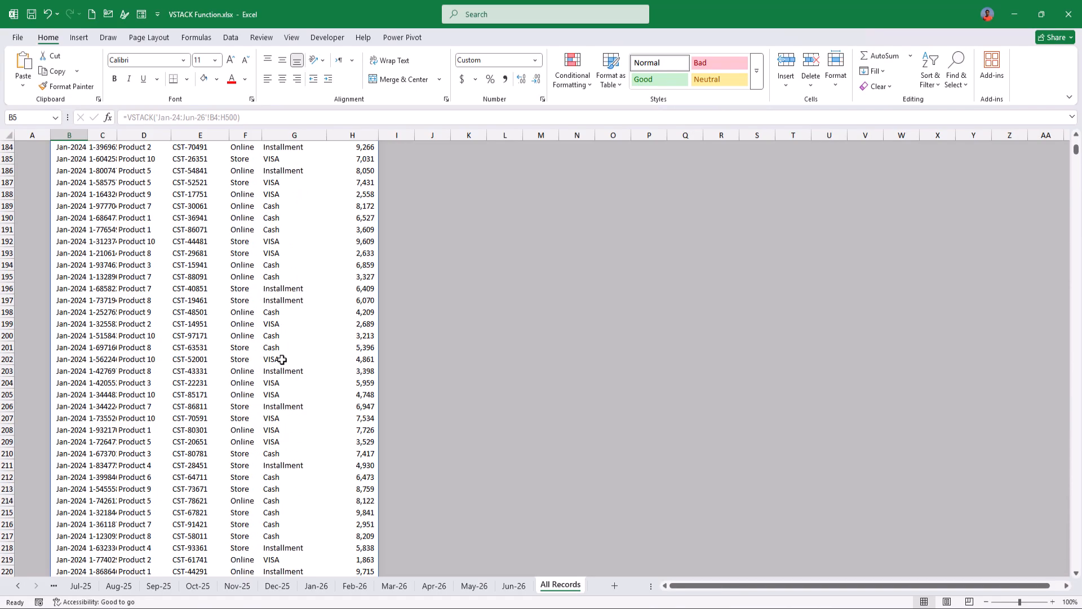
scroll(282, 359, "down", 8)
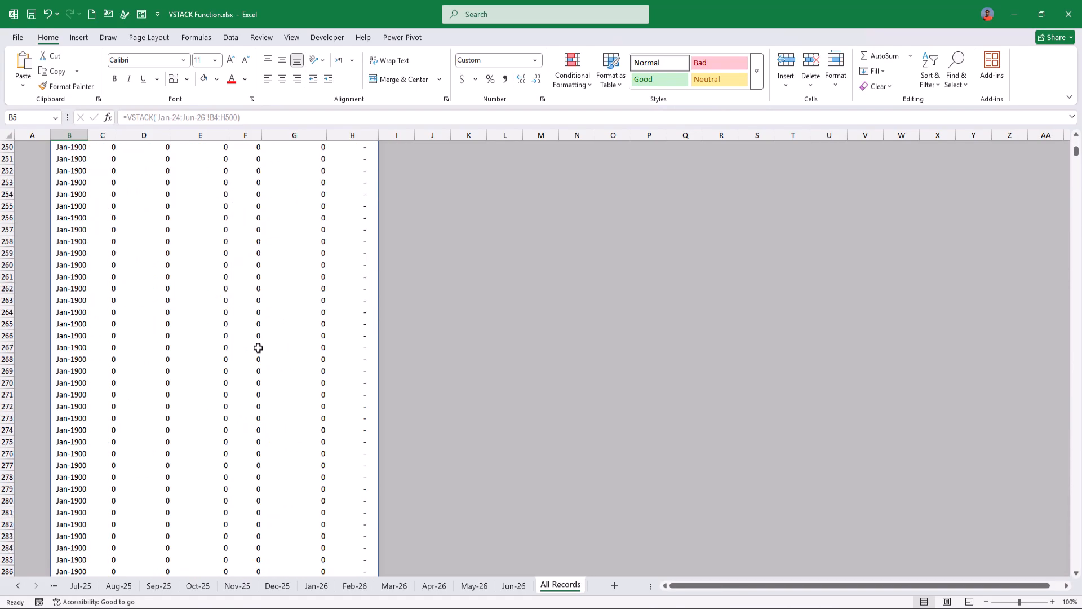
scroll(258, 348, "down", 6)
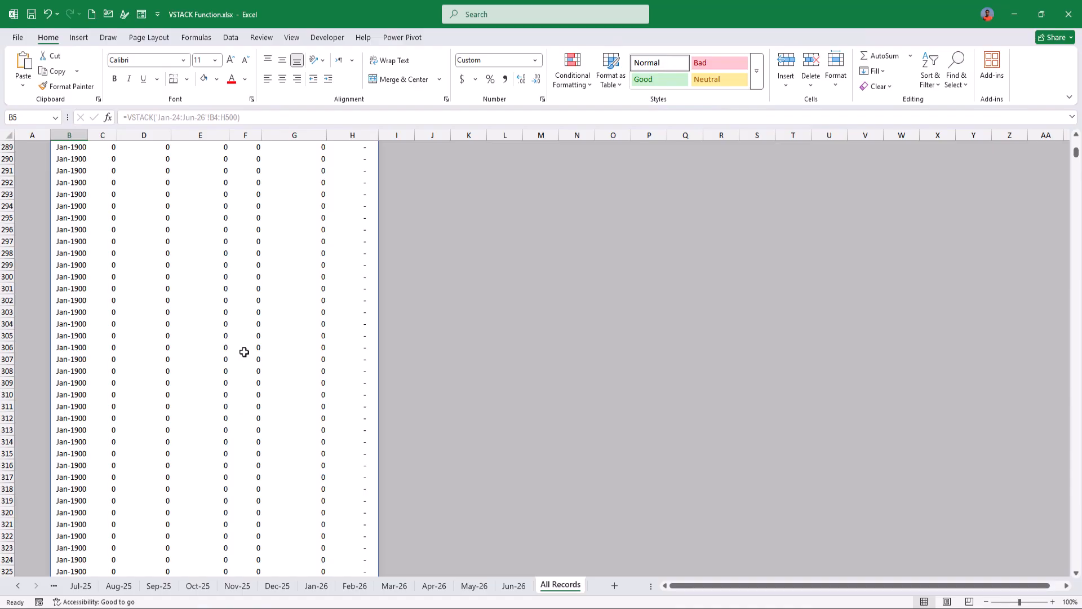
scroll(244, 351, "down", 20)
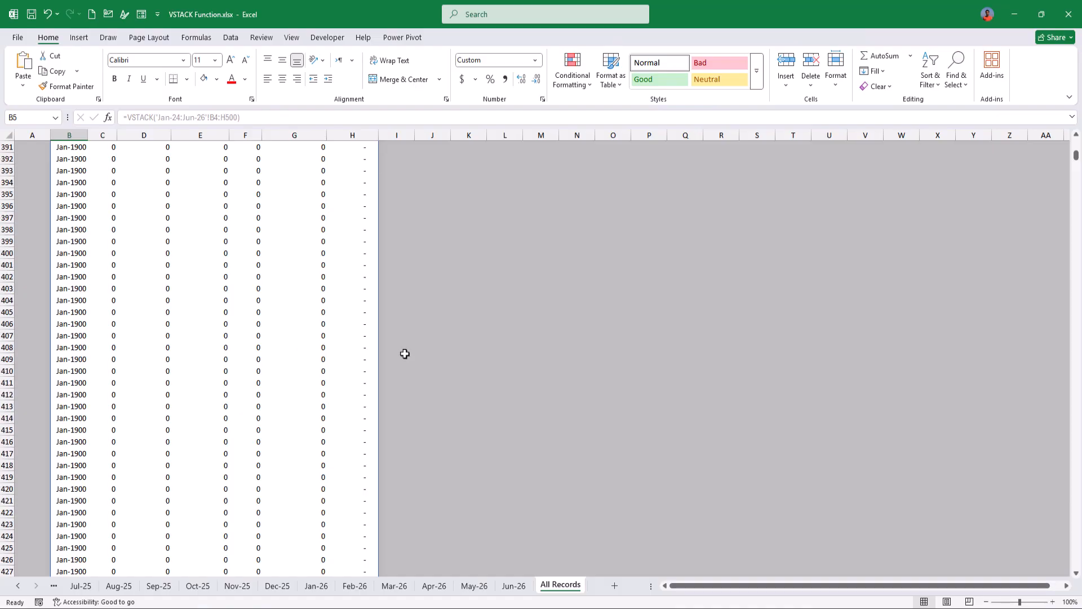
scroll(357, 369, "down", 20)
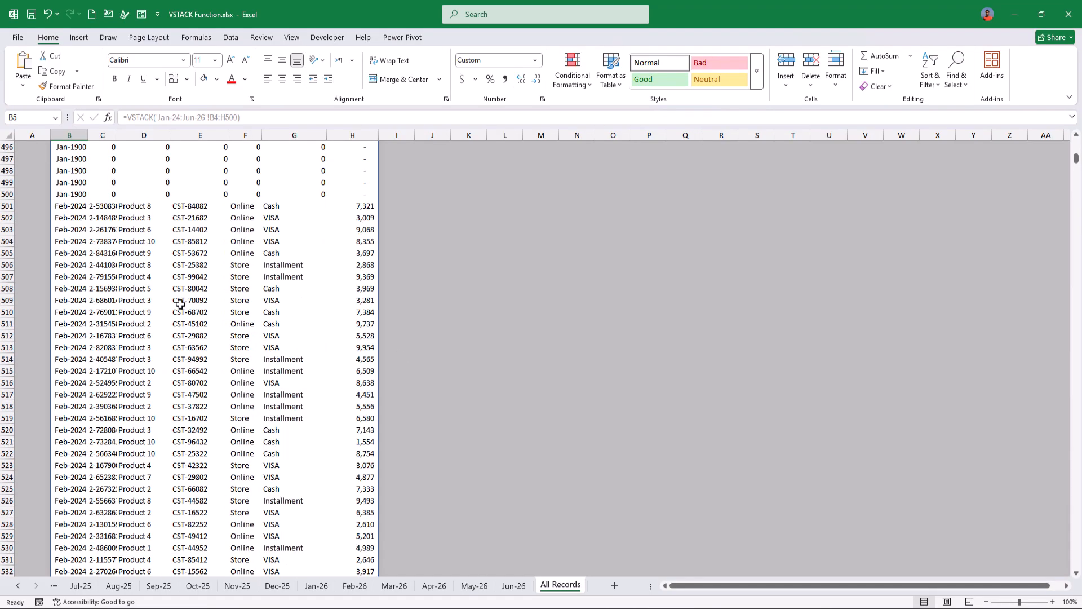
scroll(186, 304, "up", 20)
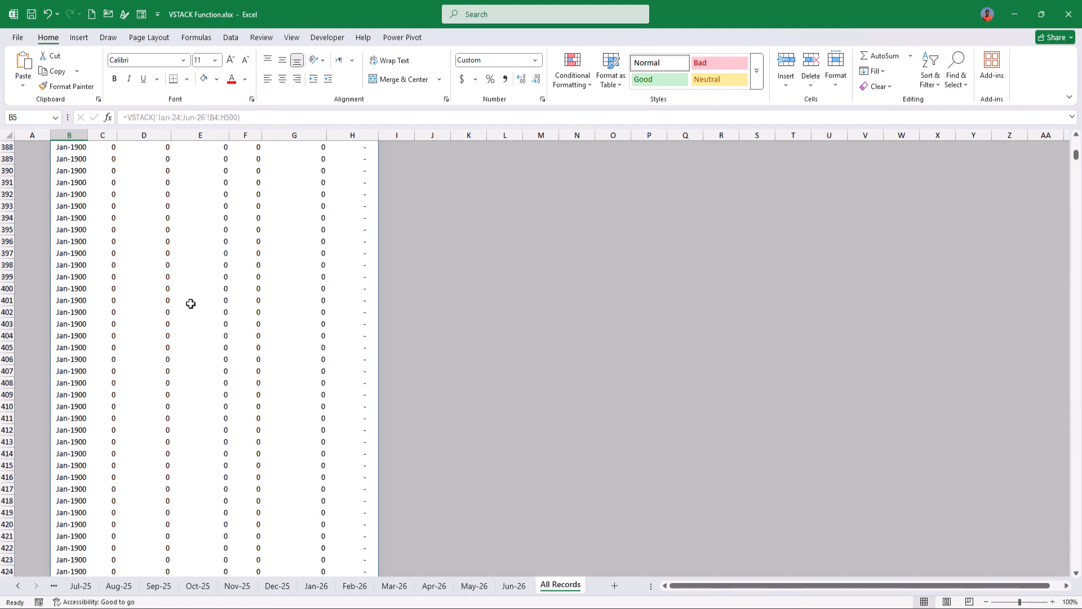
key("ctrl+Up")
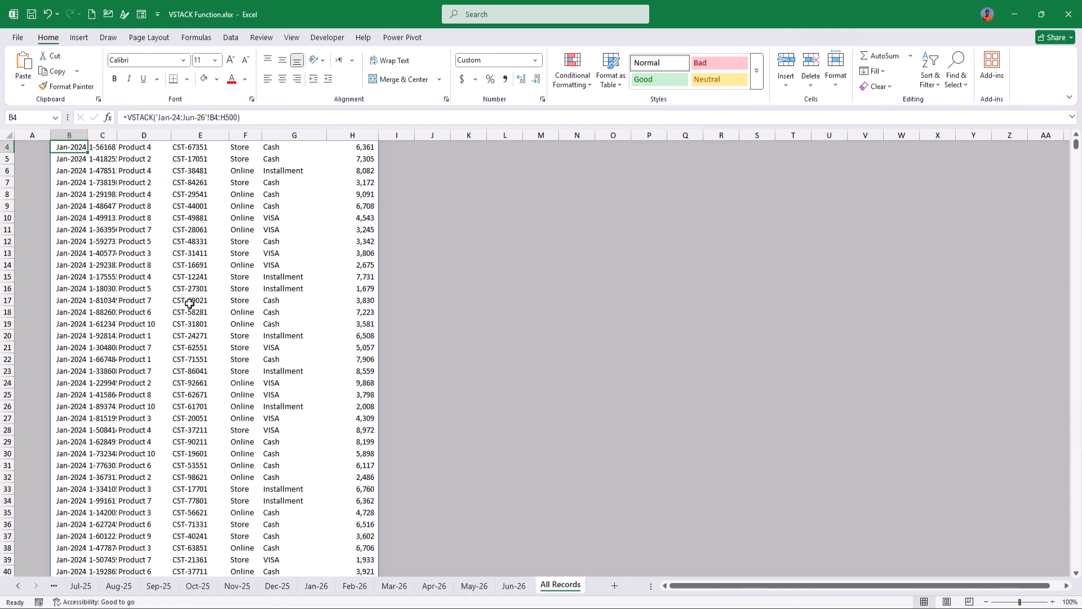
Wrap the VSTACK formula in FILTER and add a copy of VSTACK('Jan-24:Jun-26'!B4:H500) as the include argument.
left_click(127, 117)
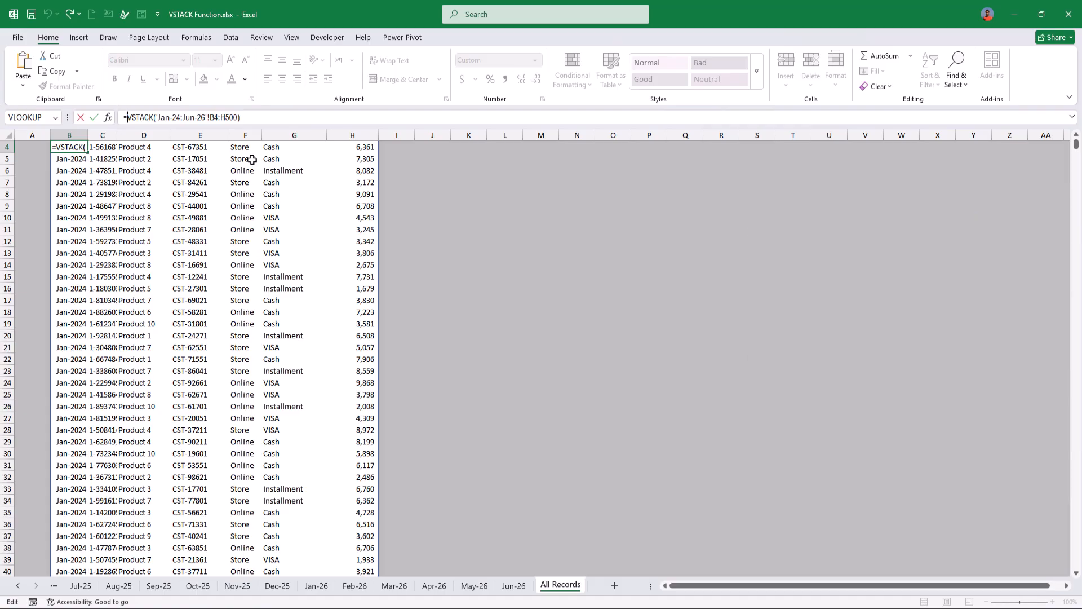
type("fil")
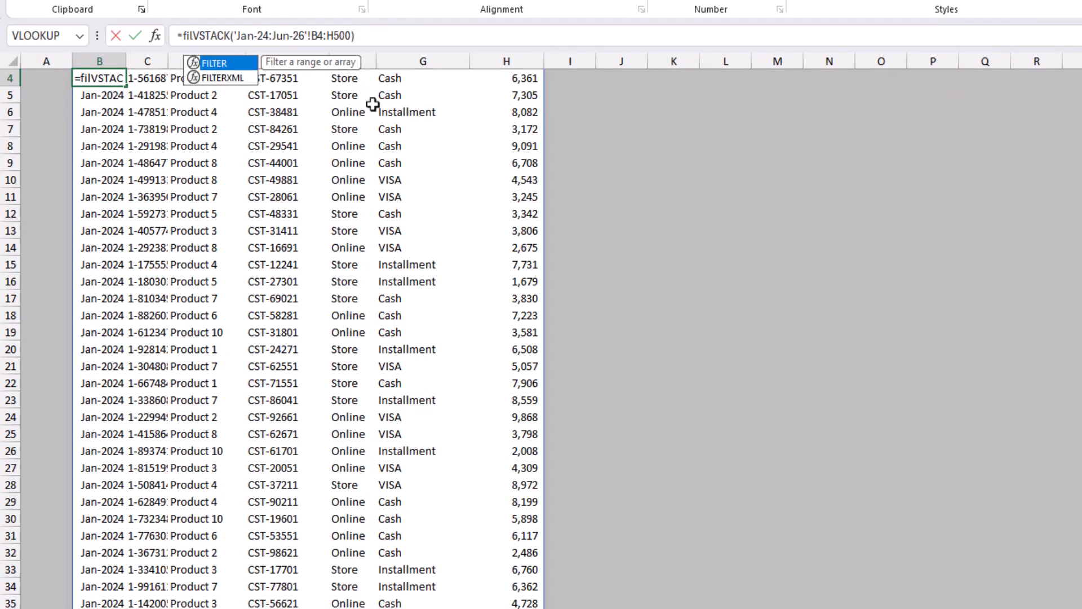
key("Tab")
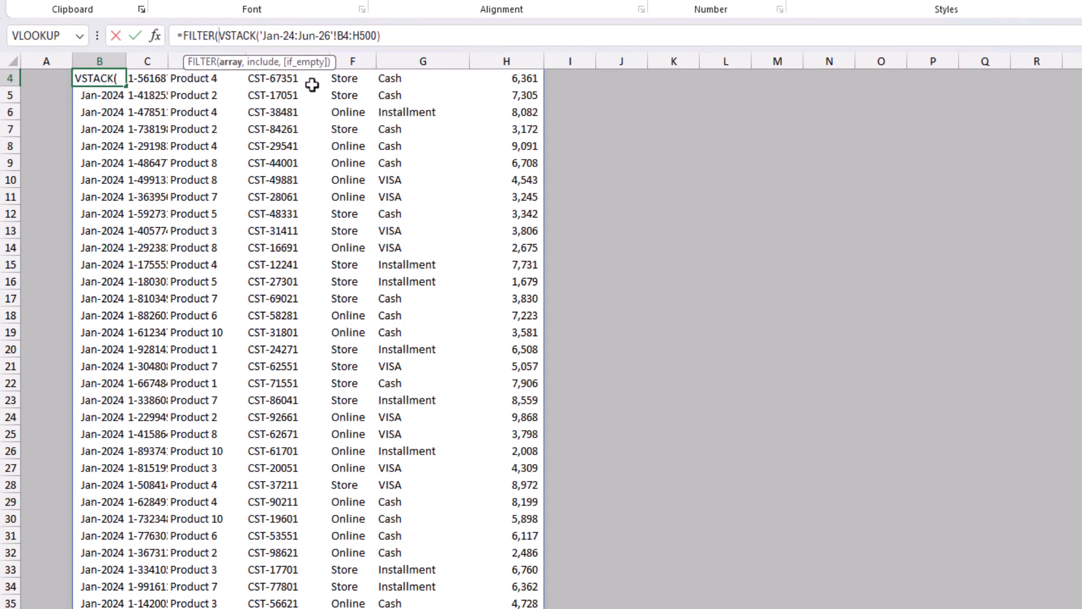
left_click(240, 64)
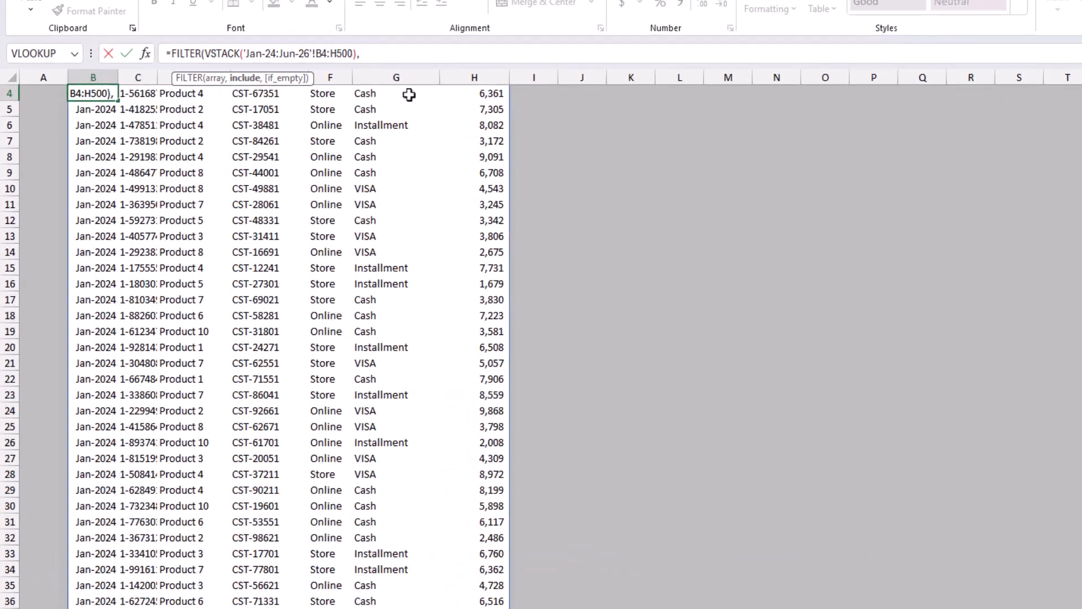
key("ctrl+v")
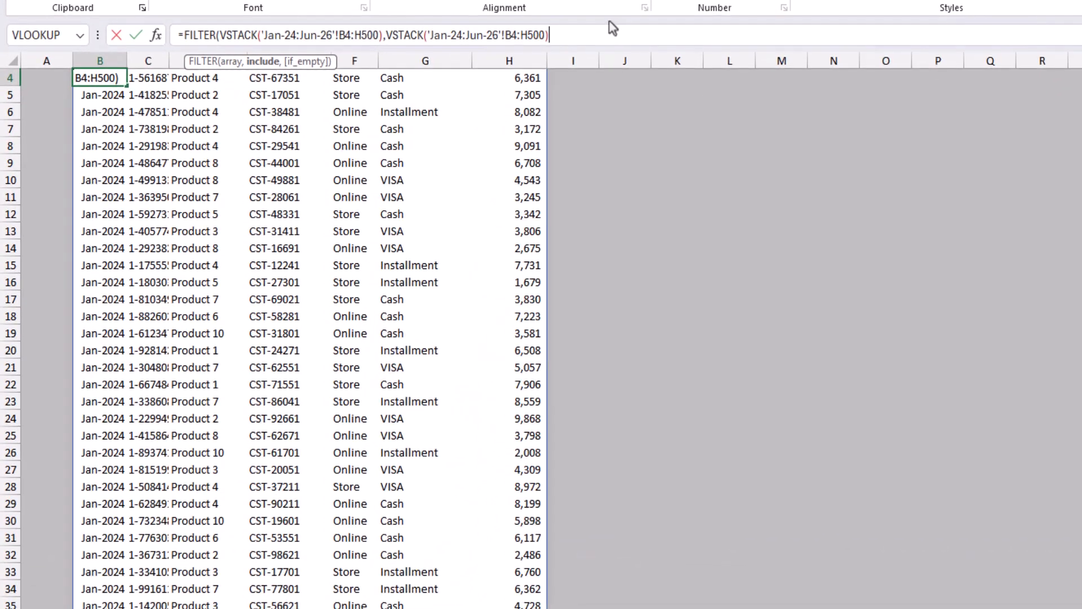
Limit the include argument's range to B4:B500, add the condition <>"" and complete the FILTER formula.
left_click(528, 35)
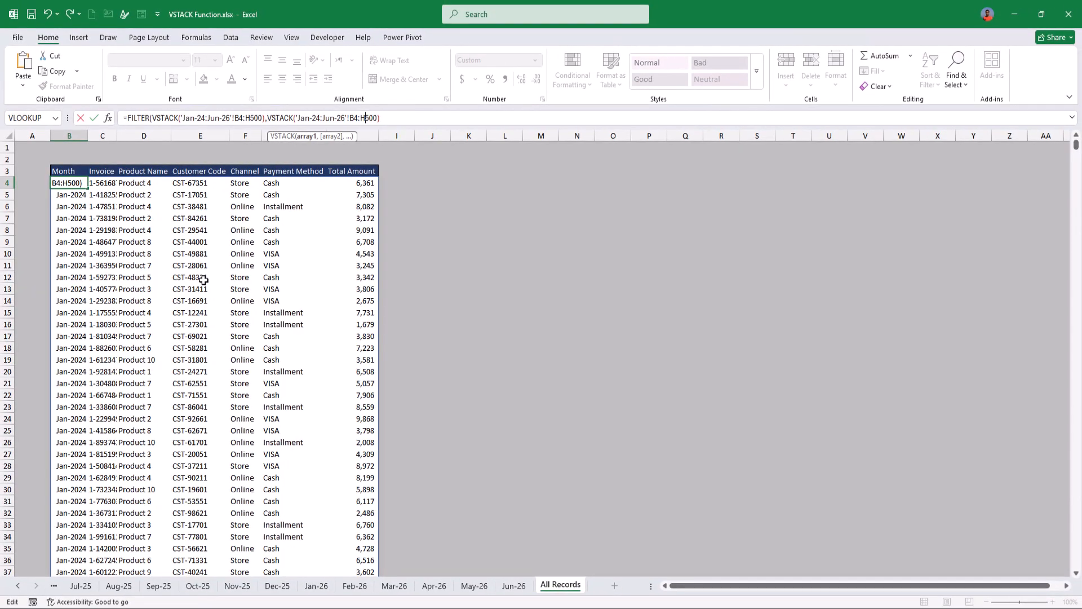
key("BackSpace")
type("B")
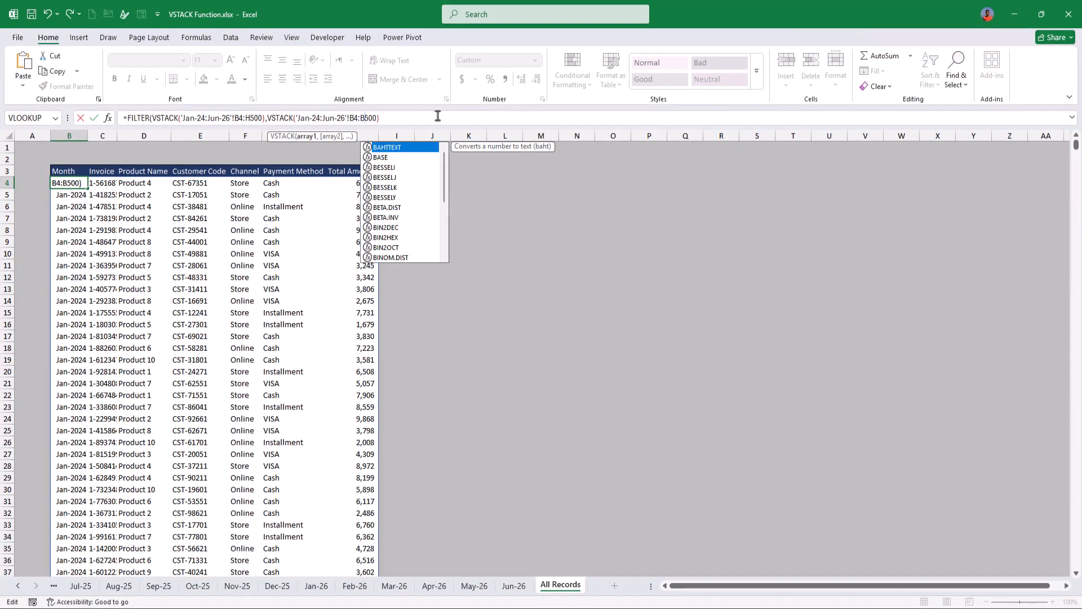
left_click(436, 115)
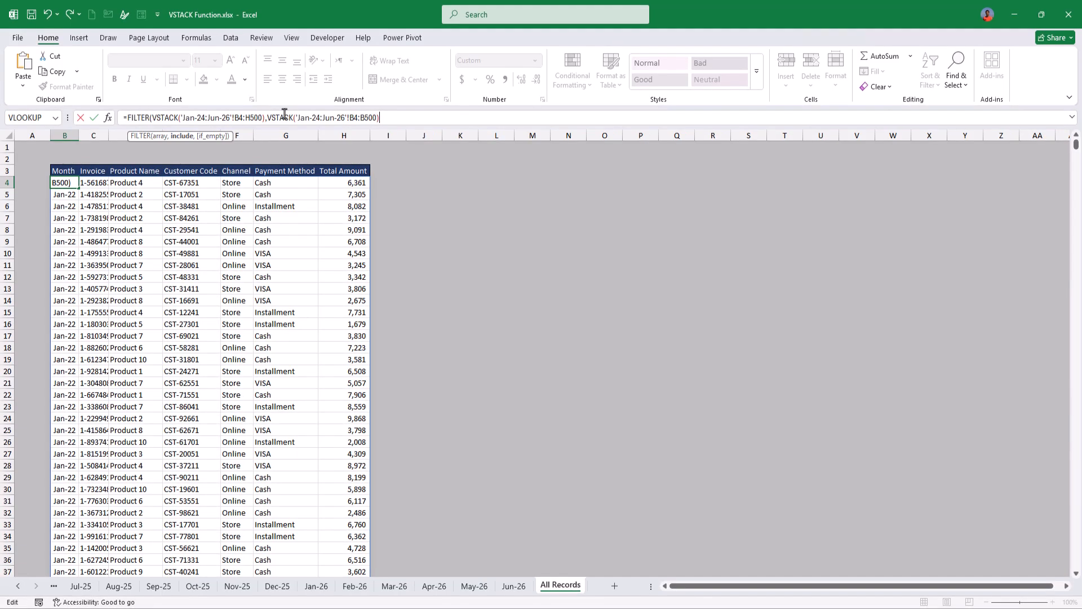
type("<>\"\")")
key("Return")
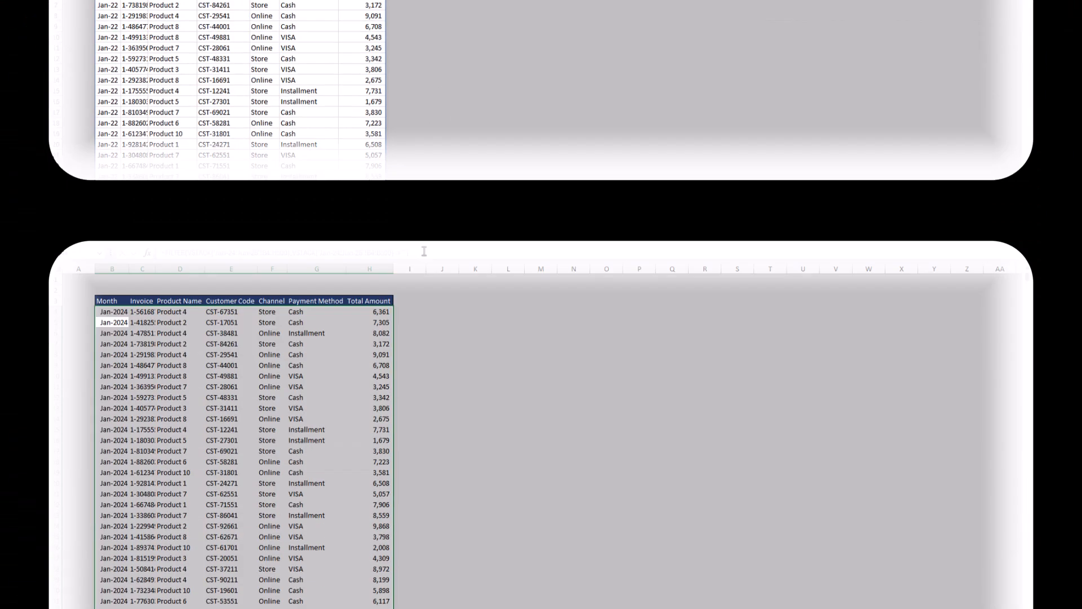
key("Up")
key("Down")
key("Down")
key("Right")
key("Up")
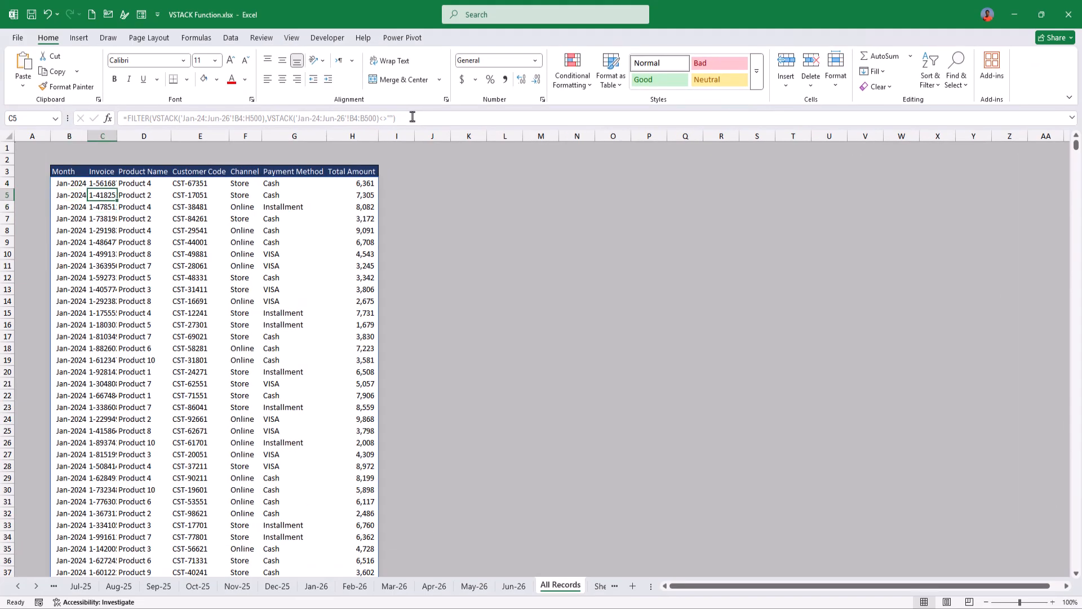
Check the filtered records down to the last row for remaining blank rows, and return to cell B4.
scroll(769, 338, "down", 17)
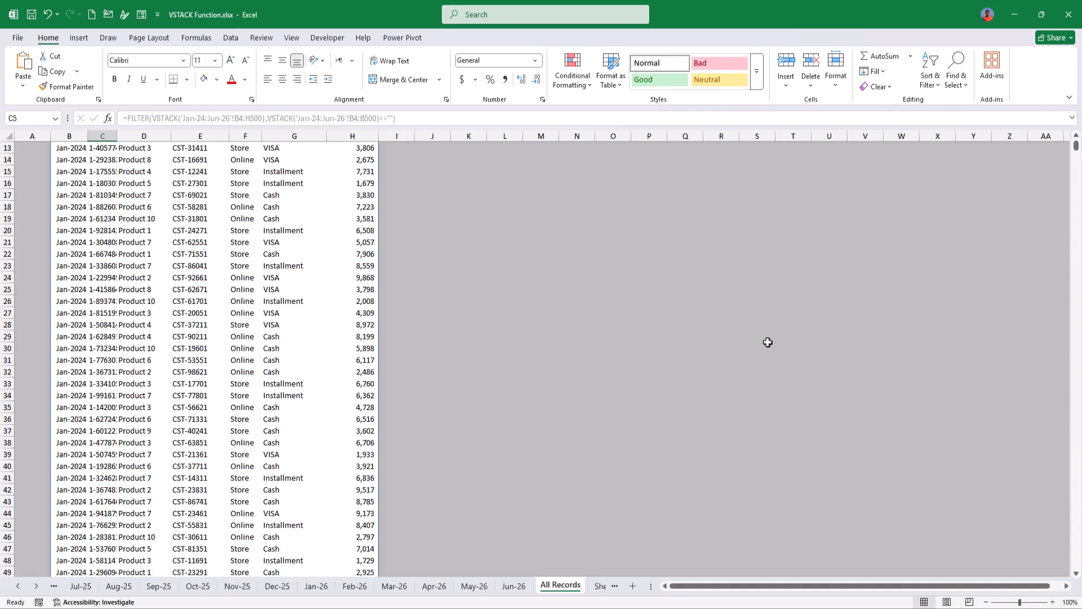
left_click_drag(1075, 149, 1076, 333)
left_click(181, 316)
key("ctrl+Down")
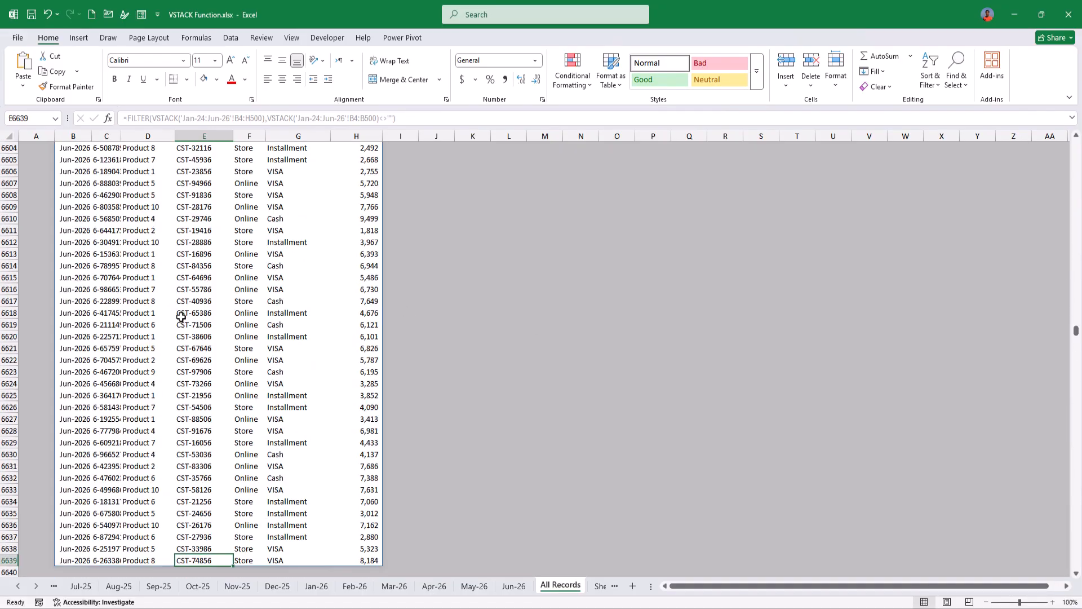
key("ctrl+Up")
key("Down")
key("Left")
key("Left")
key("Left")
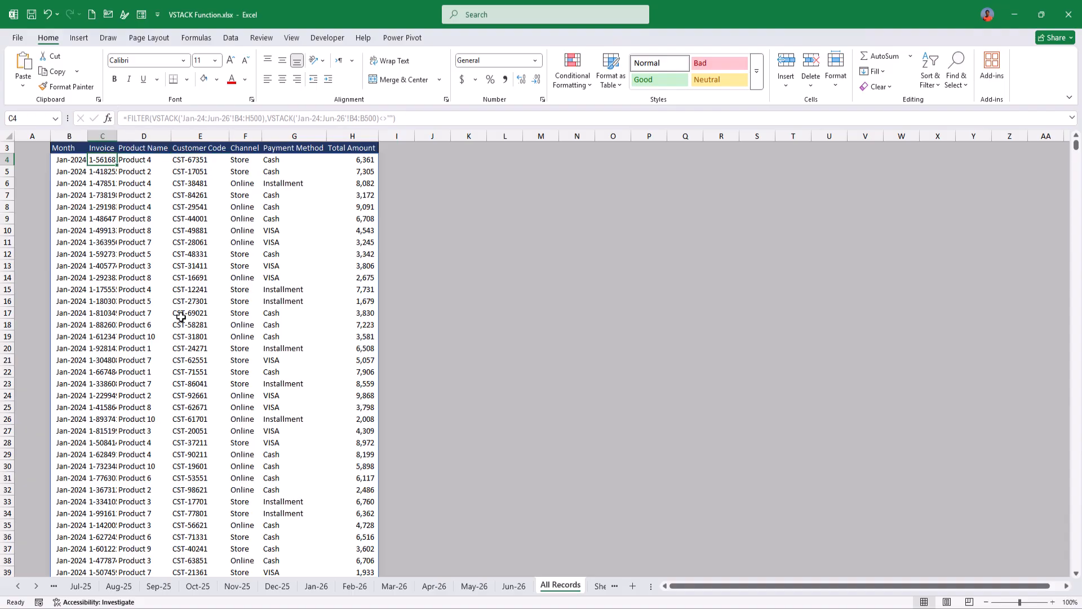
key("ctrl+Down")
key("ctrl+Up")
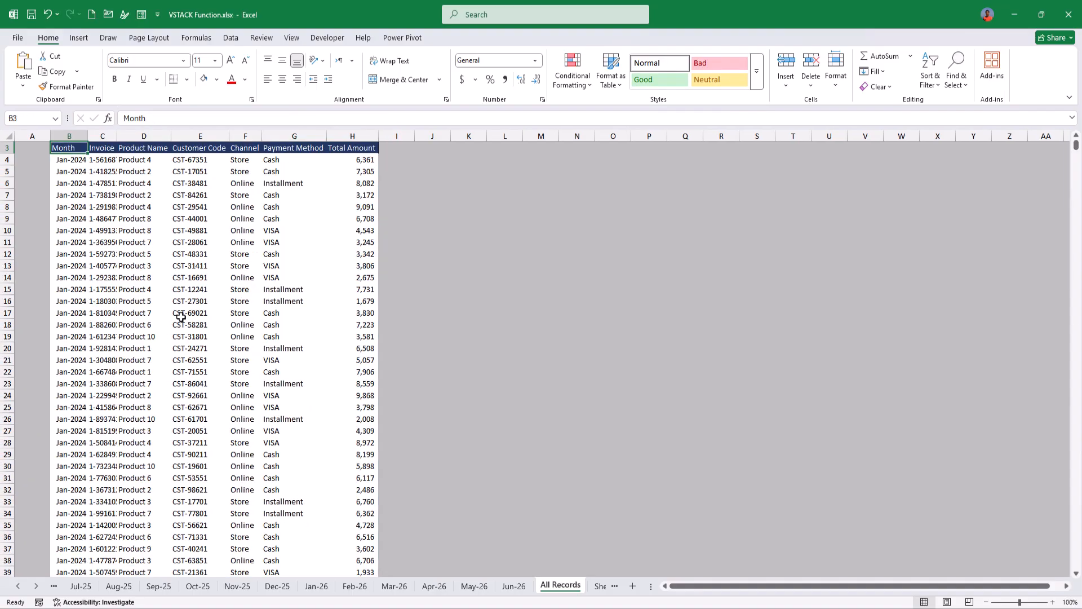
key("Down")
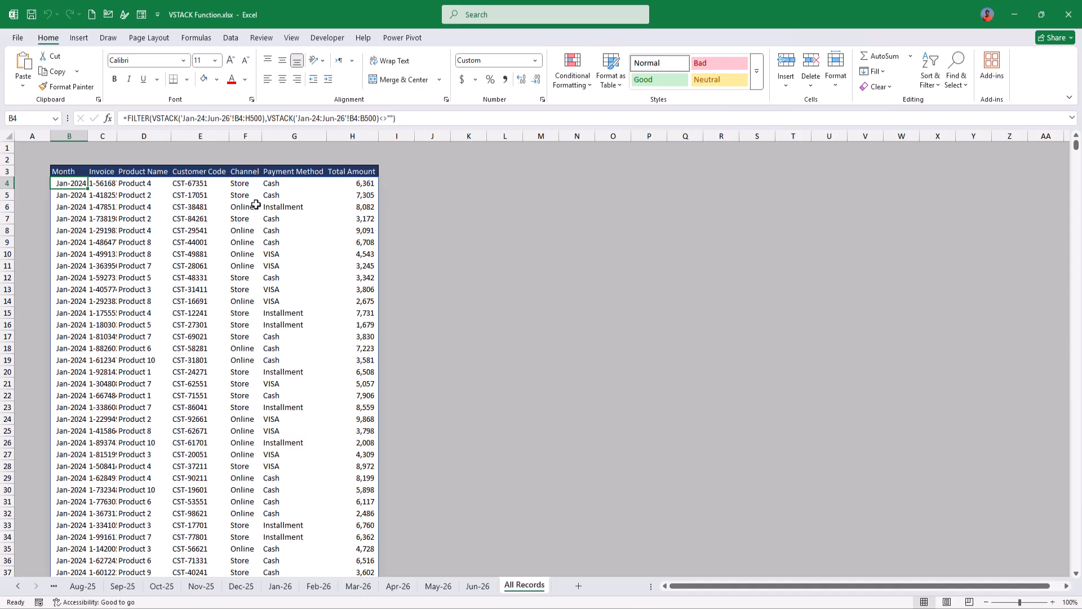
Wrap the FILTER formula in B4 in SORT, with sort index 3 and ascending sort order 1.
left_click(131, 119)
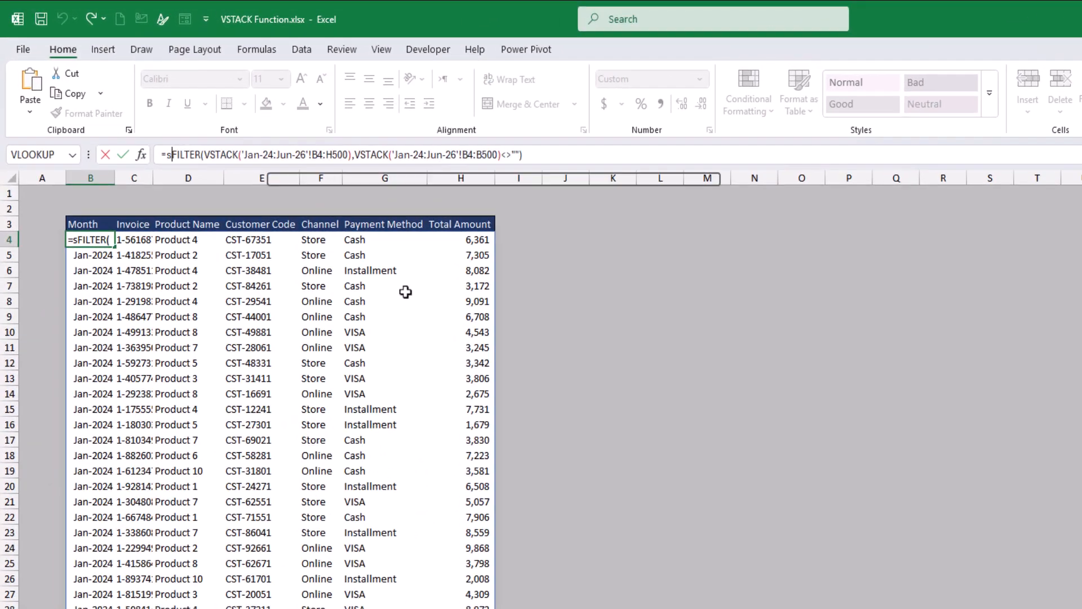
type("sort(")
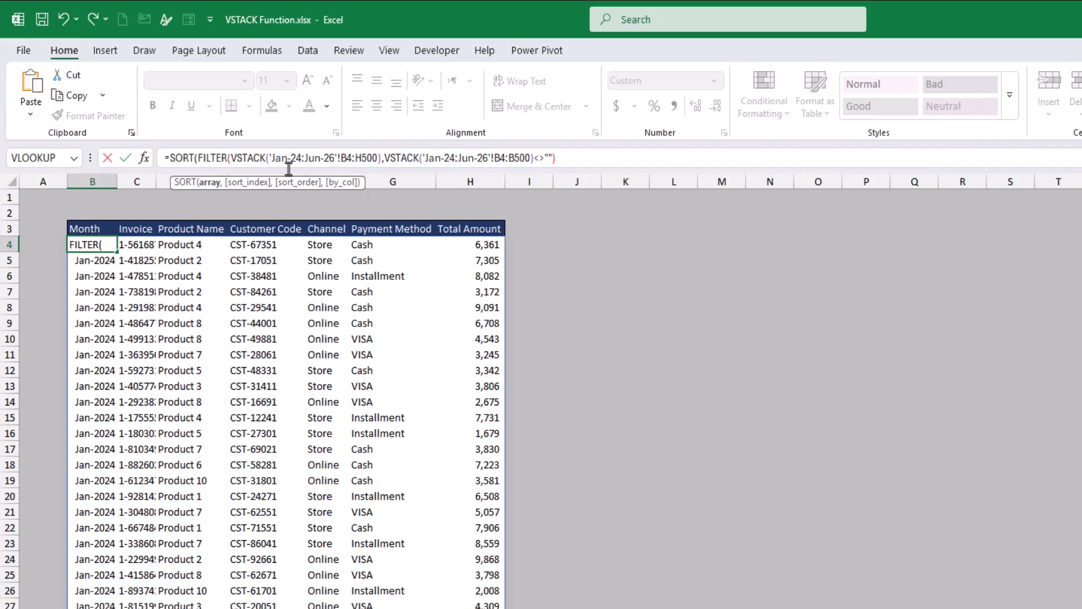
left_click(586, 160)
type(",")
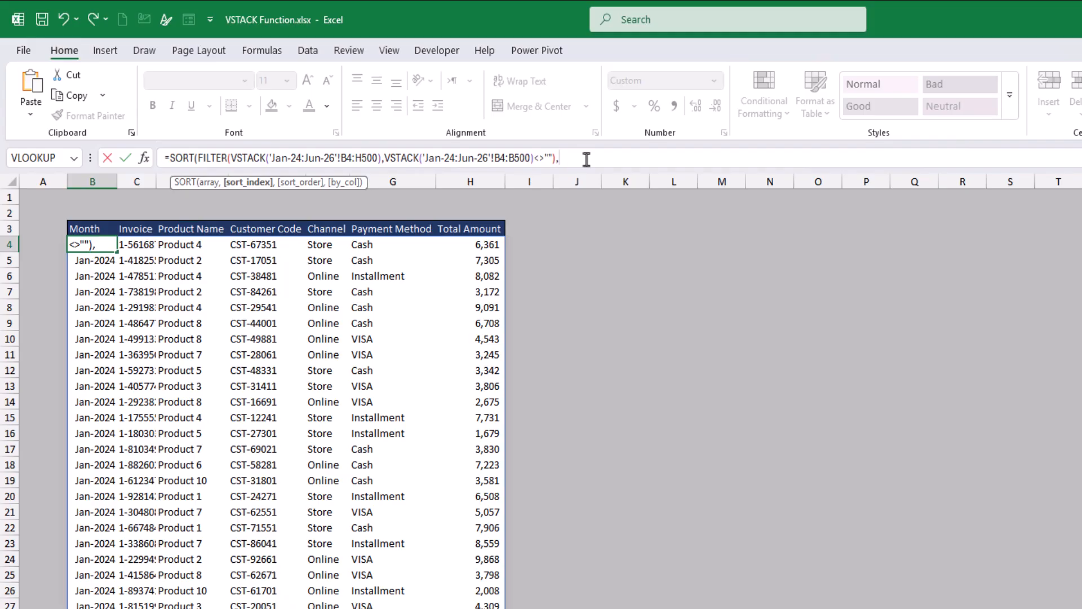
type("3,")
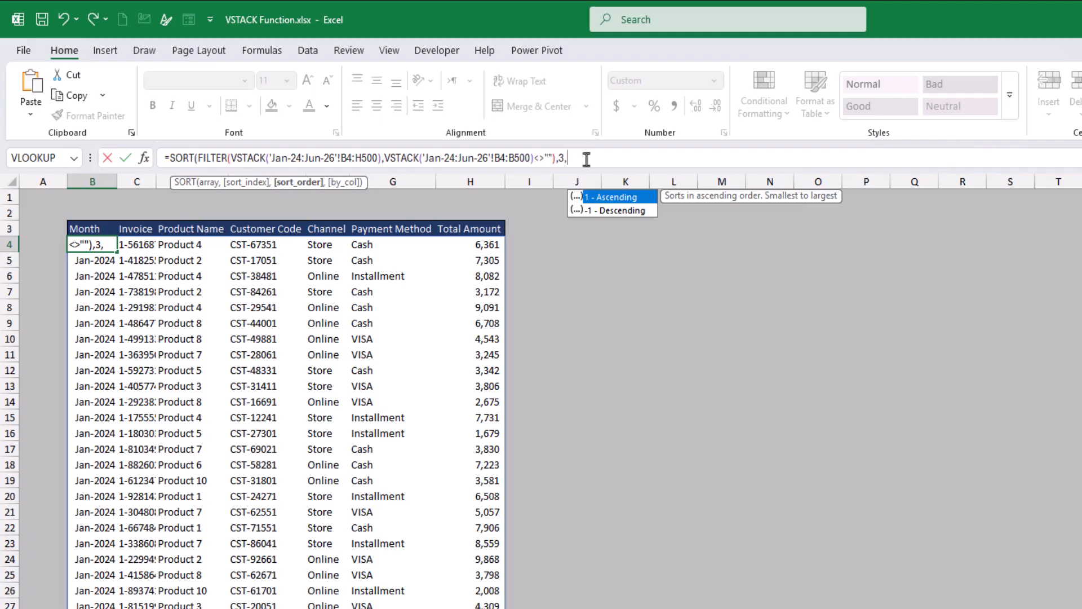
type("1)")
key("Return")
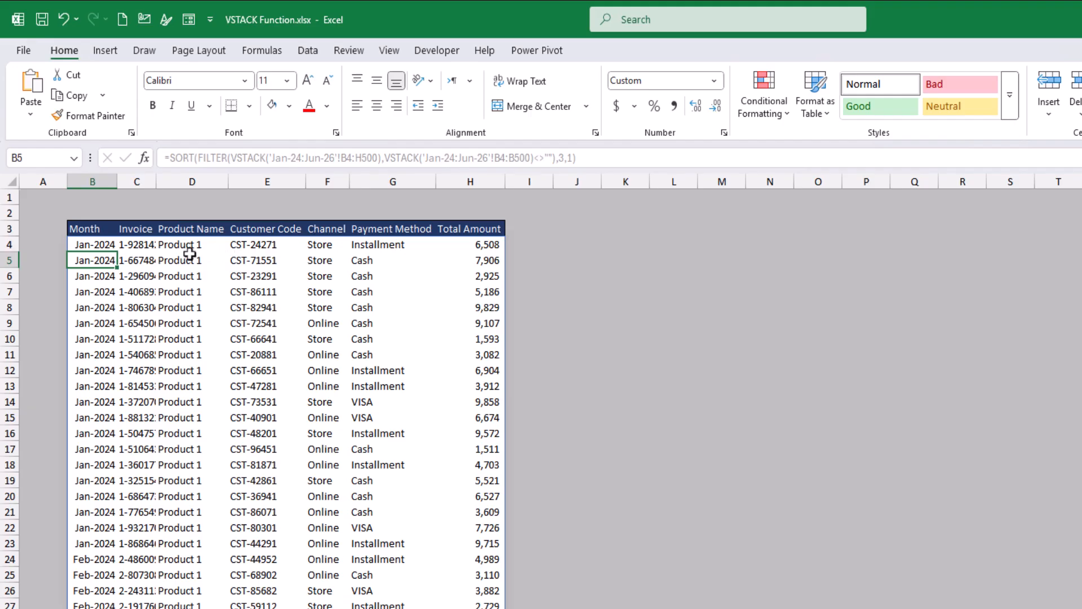
Fit the Invoice column's width to its contents and look through the records sorted by product name.
double_click(157, 181)
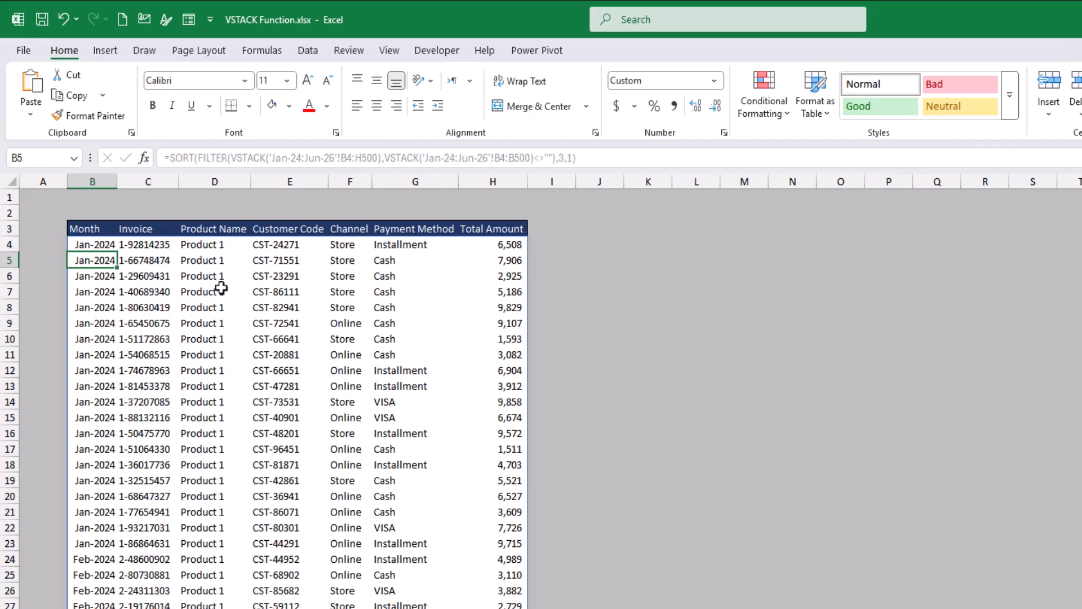
scroll(217, 269, "down", 4)
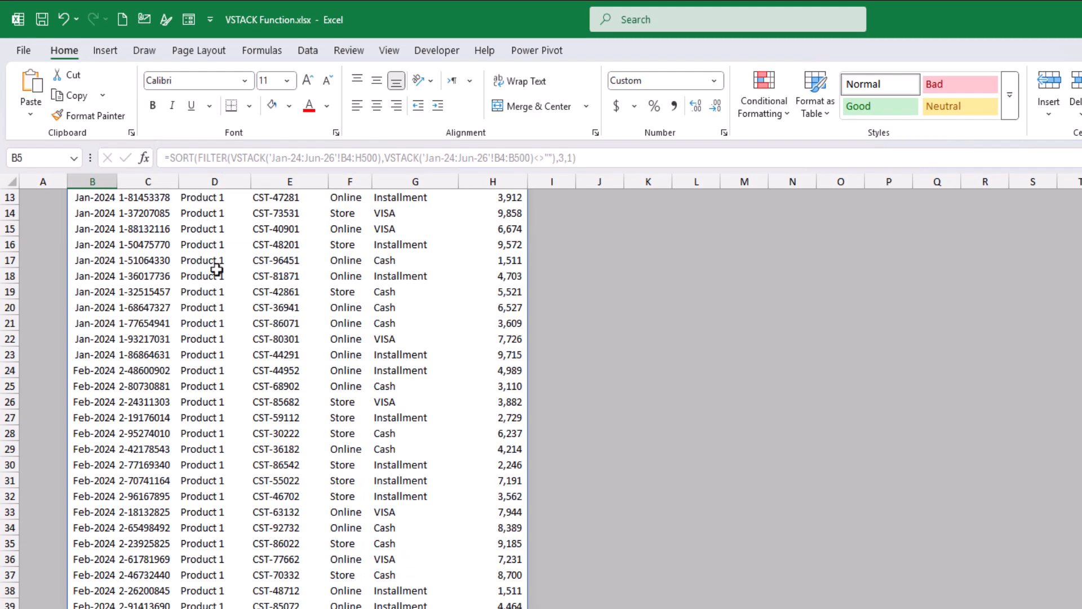
scroll(216, 269, "down", 3)
scroll(217, 275, "up", 7)
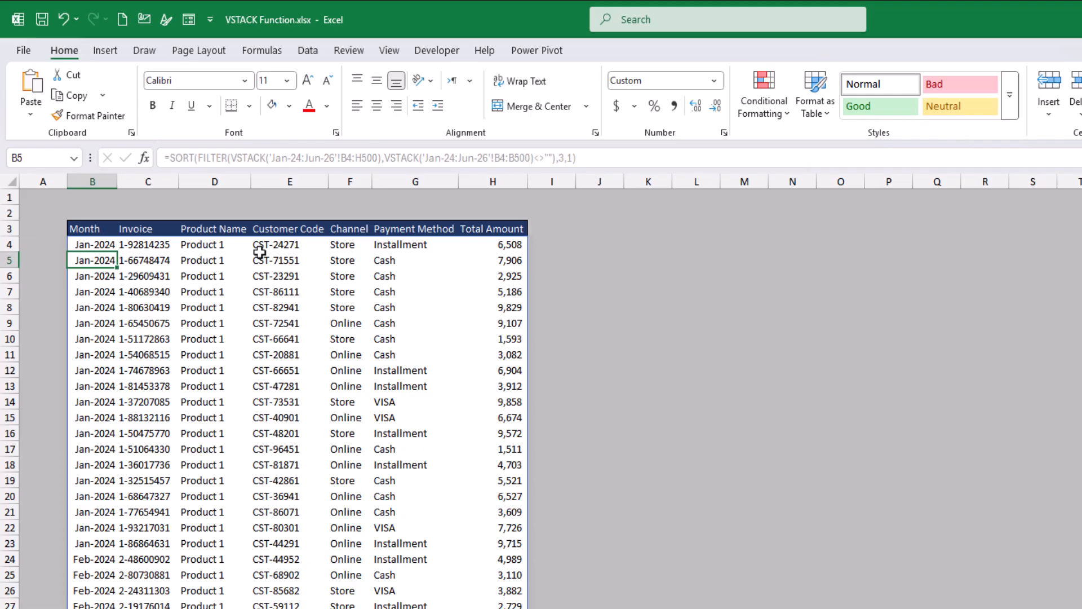
Change the sort index in B4's SORT formula to {3,6} to sort by product name and payment method.
left_click(99, 245)
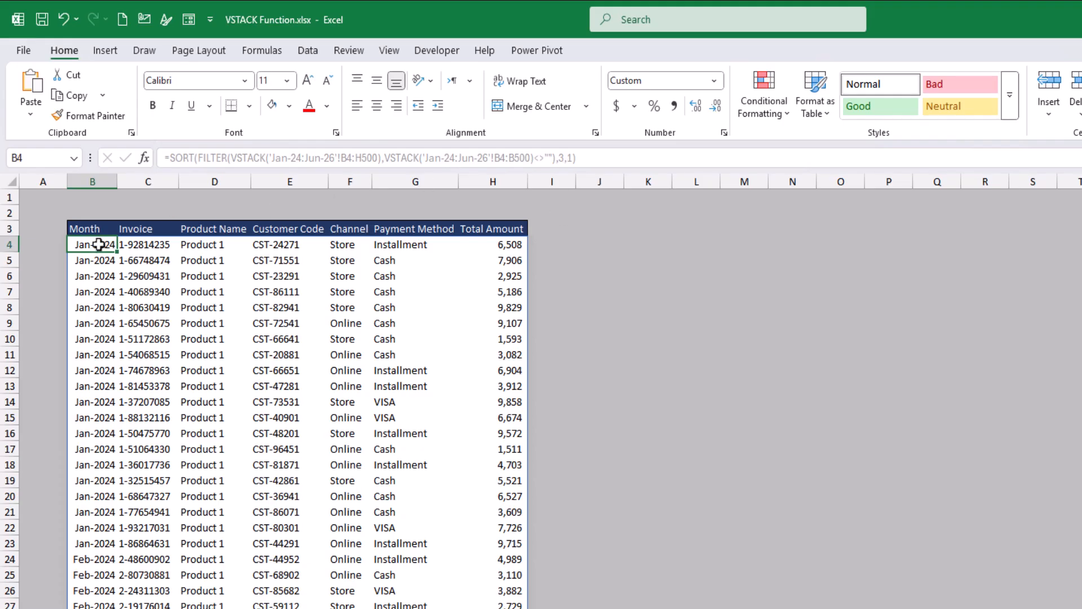
left_click(562, 158)
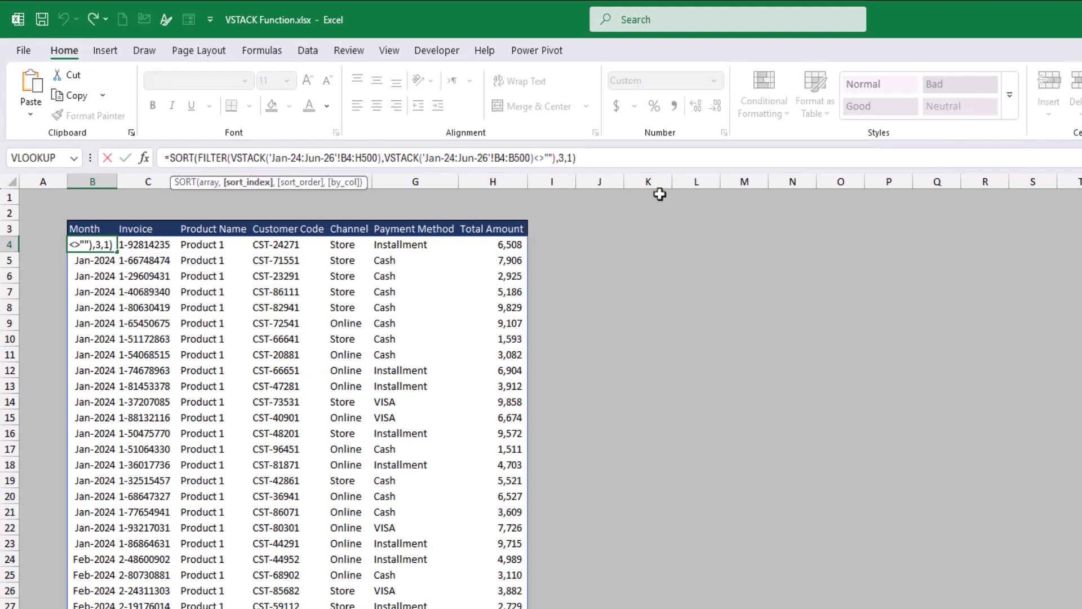
type("{3,")
type("6}")
key("Return")
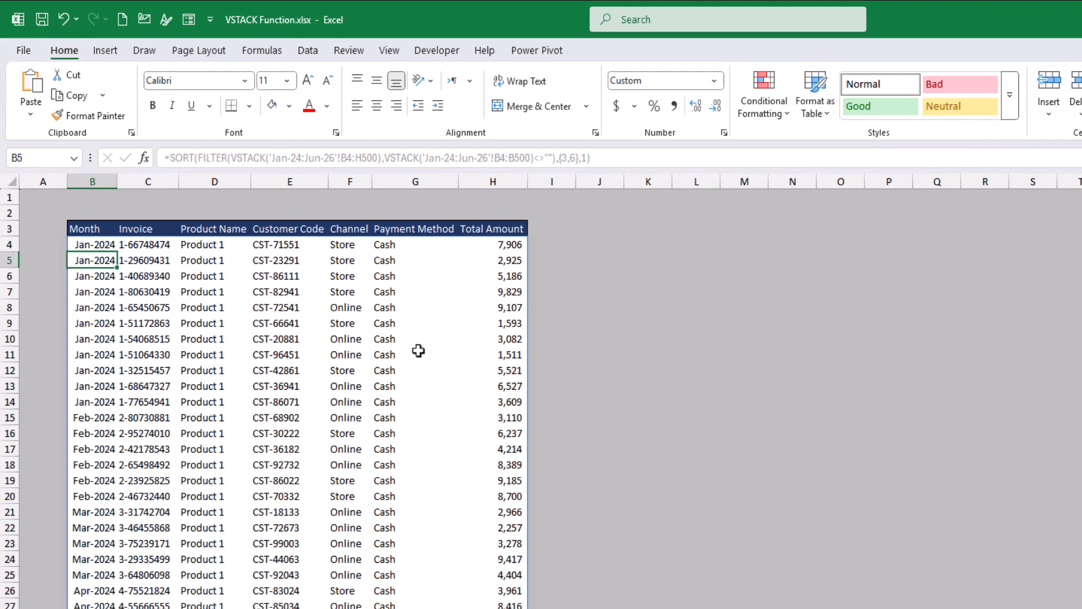
Compare the record order with and without the {3,6} sort index by repeatedly undoing and redoing the formula change.
key("ctrl+z")
key("ctrl+y")
key("ctrl+z")
key("ctrl+y")
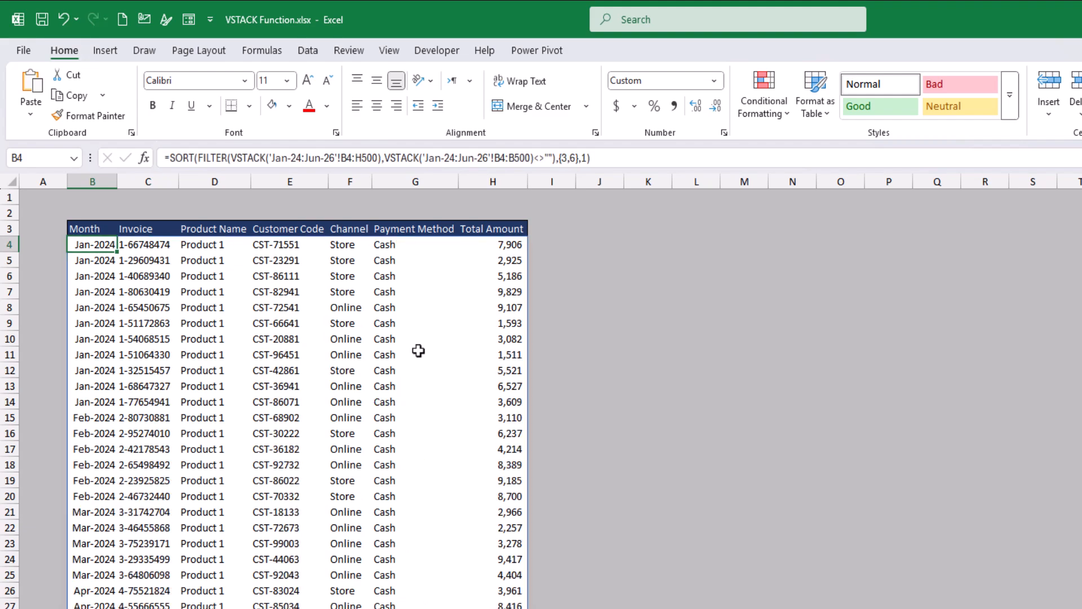
key("ctrl+z")
key("ctrl+y")
key("ctrl+z")
key("ctrl+y")
key("ctrl+z")
key("ctrl+y")
key("ctrl+z")
key("ctrl+y")
Change the SORT formula's sort order to {1,-1}, for ascending product names and descending payment methods.
left_click(585, 158)
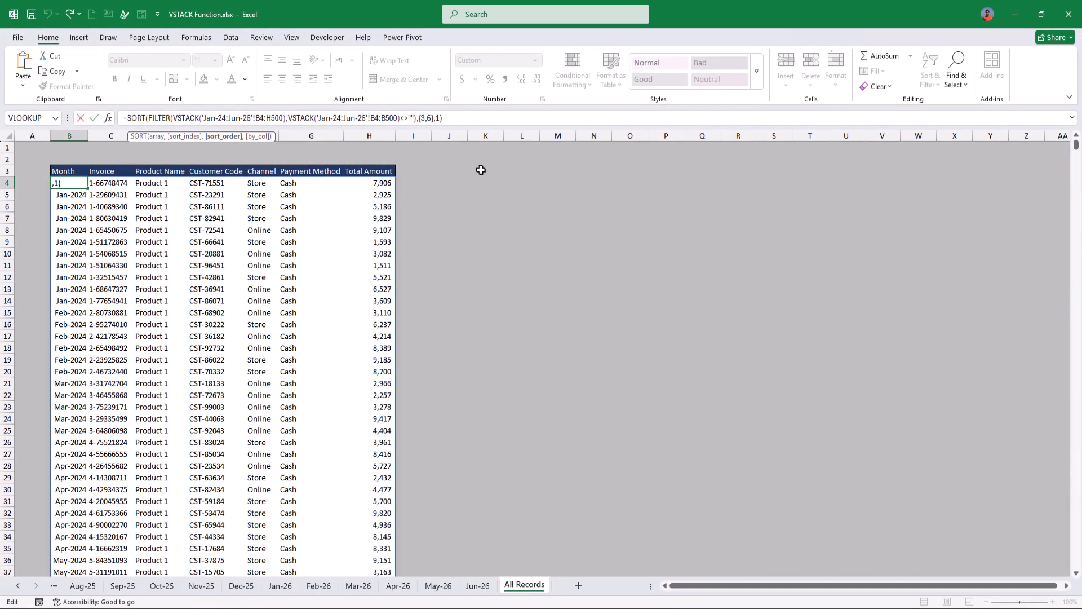
type("{1,-1}")
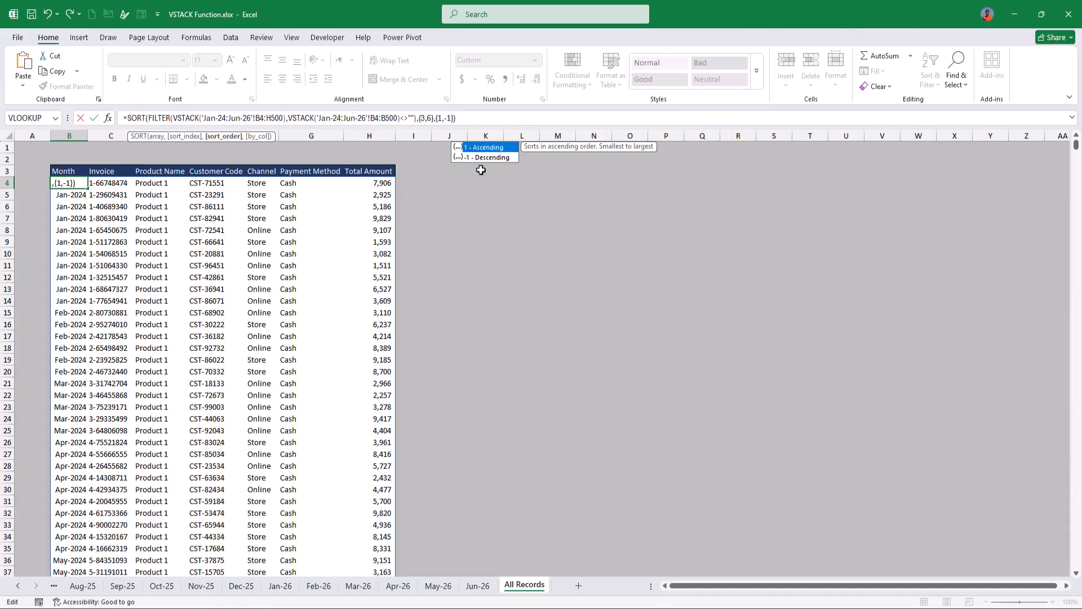
key("Return")
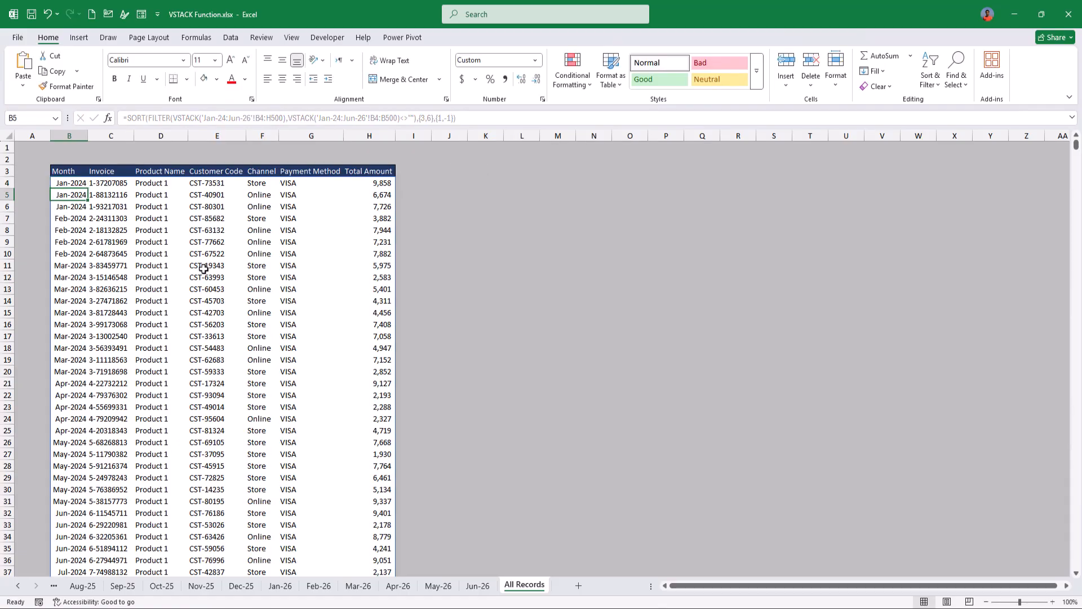